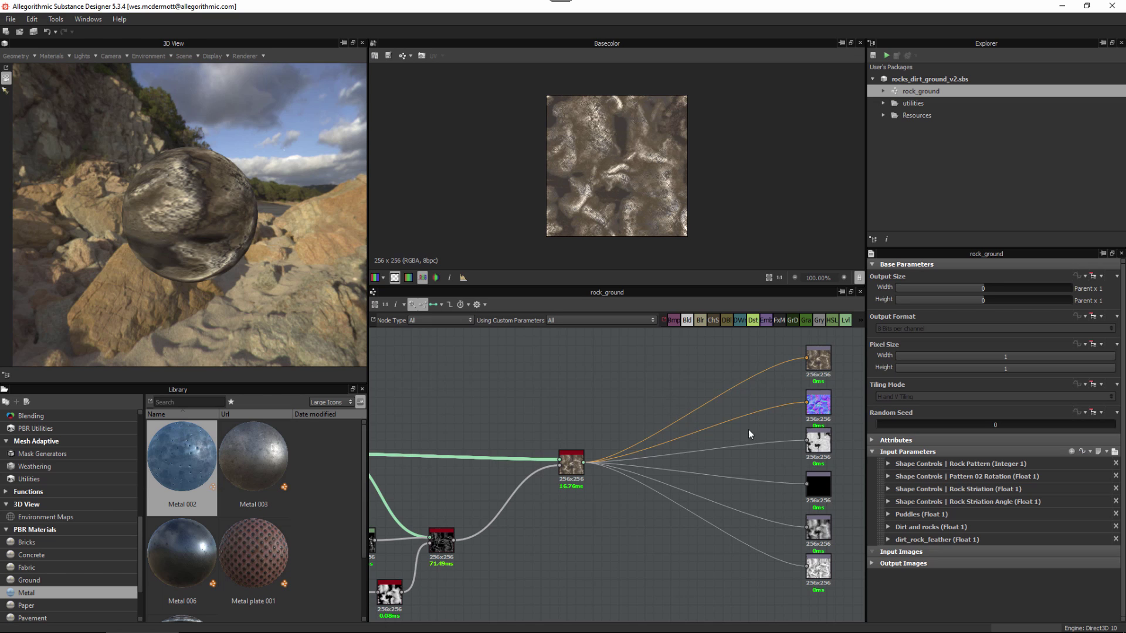
- Select the rock-textured ground tile ground_1000m (30) in the Unity scene
scroll(746, 434, up, 4)
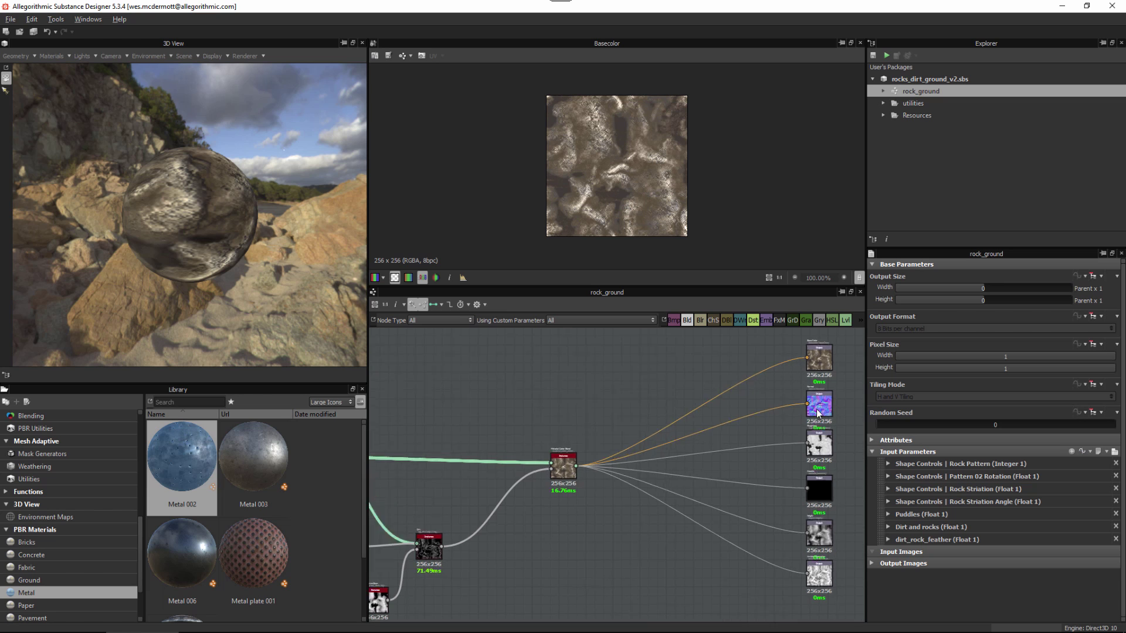
scroll(723, 453, down, 3)
middle_drag(637, 520, 704, 450)
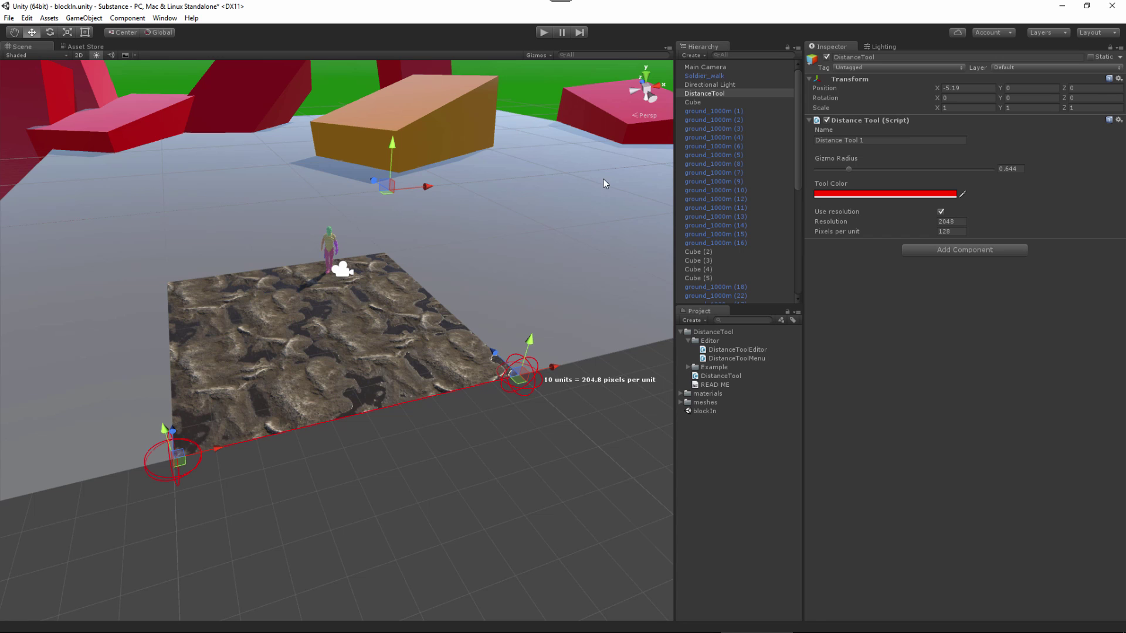
alt+drag(361, 346, 135, 368)
click(135, 367)
click(356, 326)
click(534, 265)
key(ctrl+z)
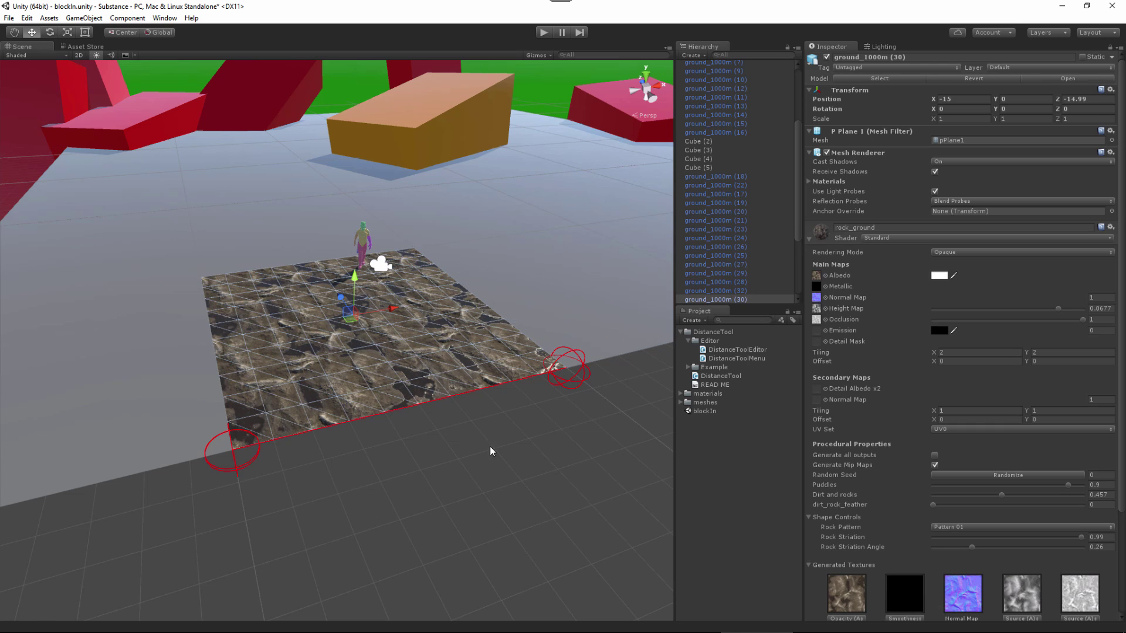
- Frame the ground plane and show the rock_ground substance material from materials > substance in the Inspector
scroll(422, 472, up, 2)
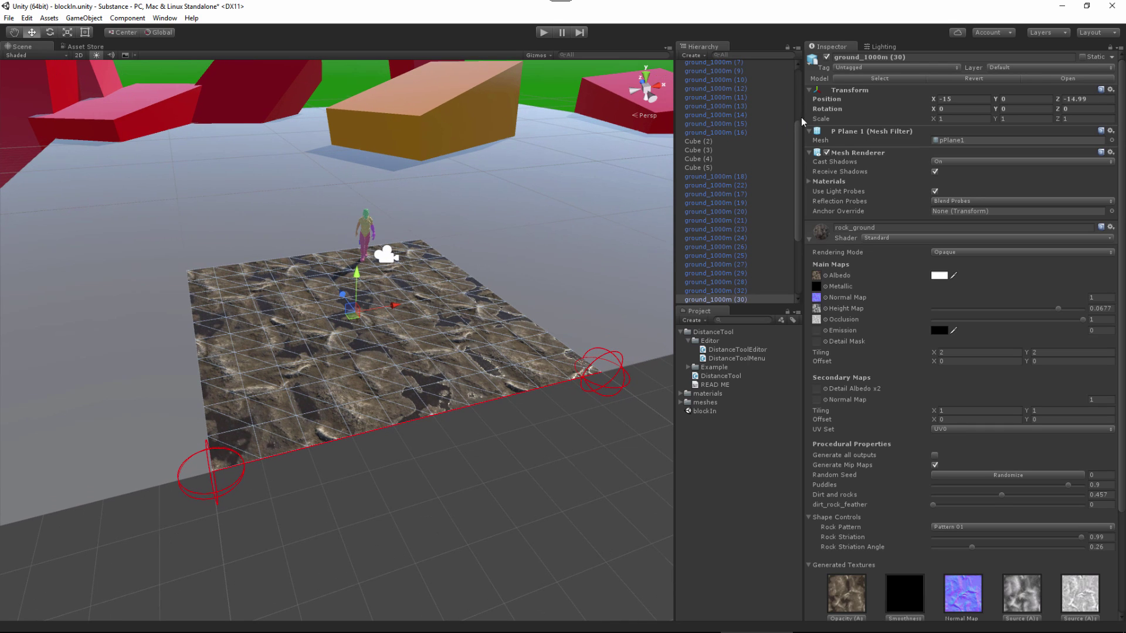
scroll(797, 134, up, 5)
click(727, 92)
middle_drag(367, 428, 365, 427)
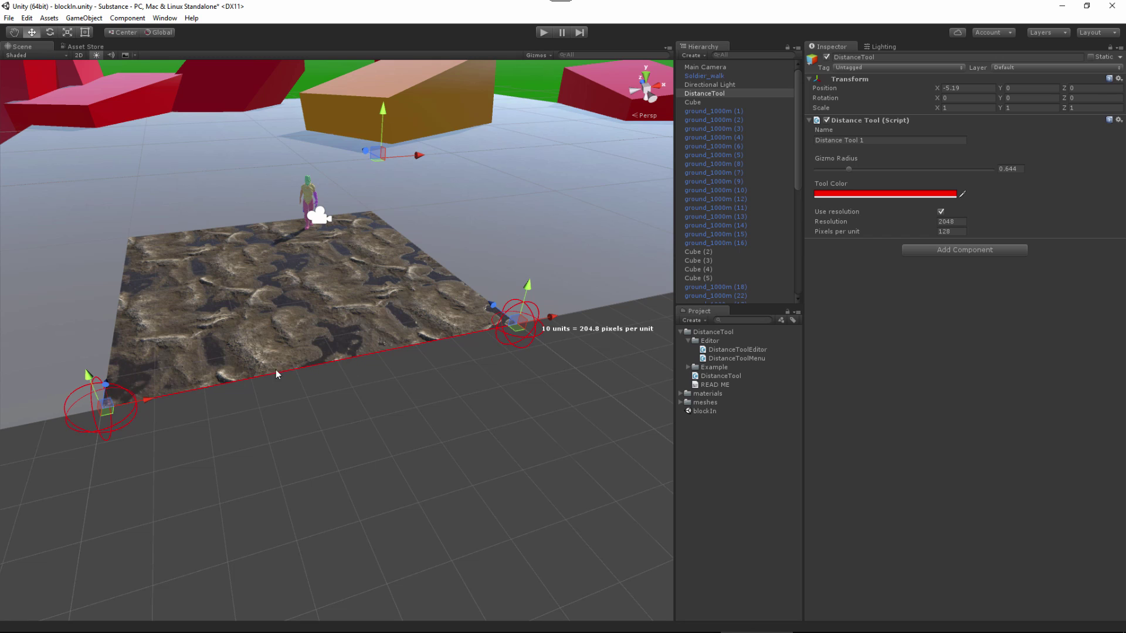
alt+right_drag(323, 388, 483, 258)
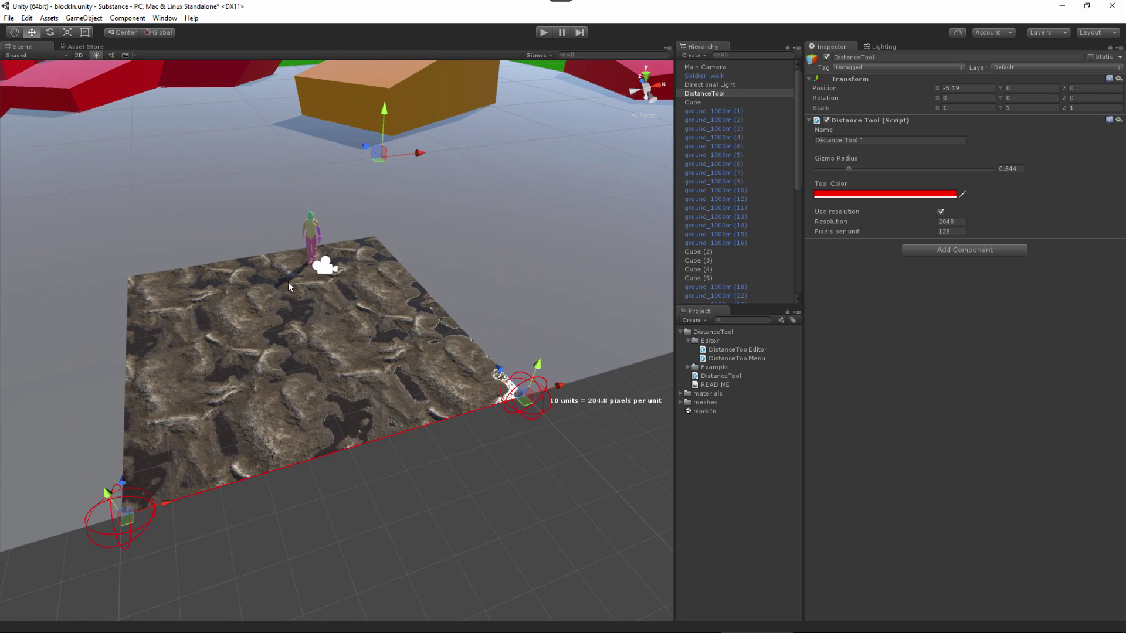
alt+drag(340, 382, 478, 378)
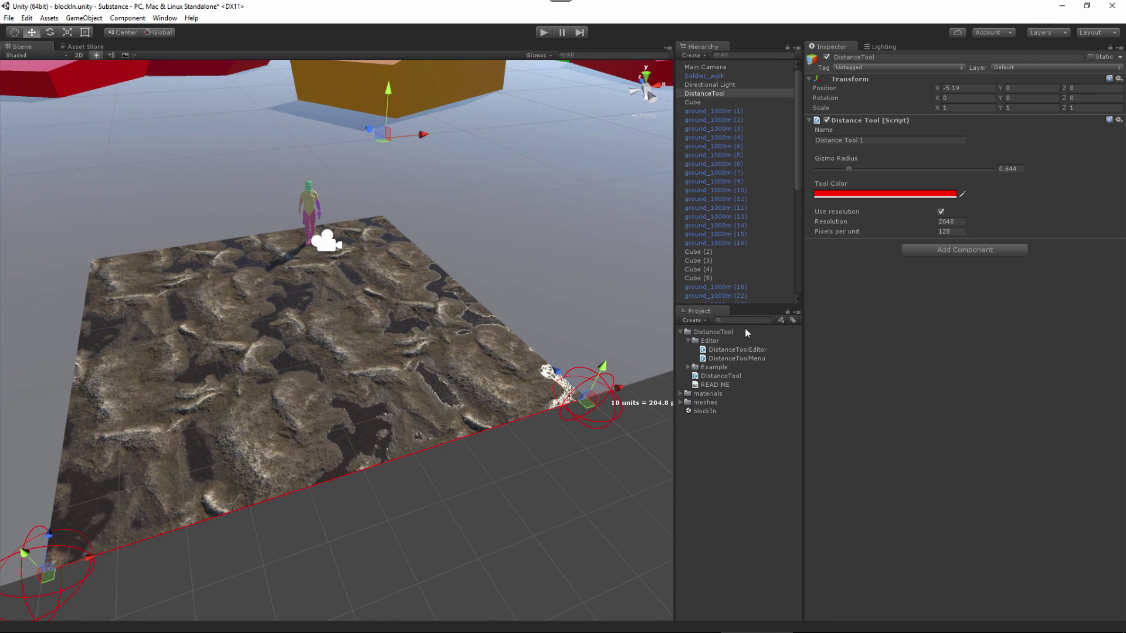
click(680, 393)
click(735, 428)
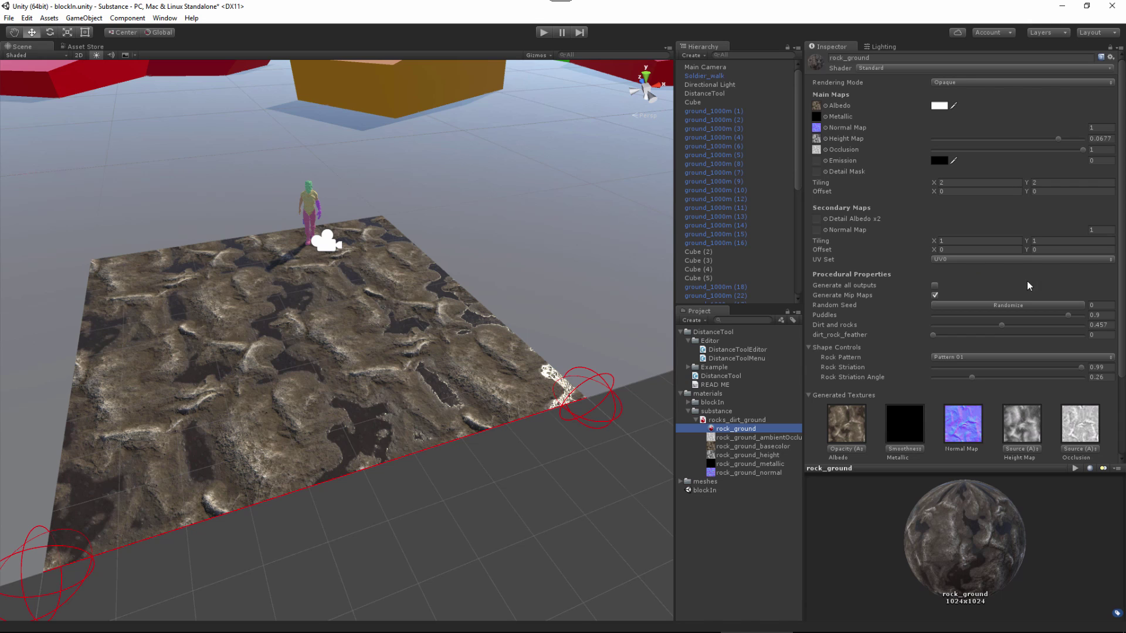
drag(1122, 285, 906, 362)
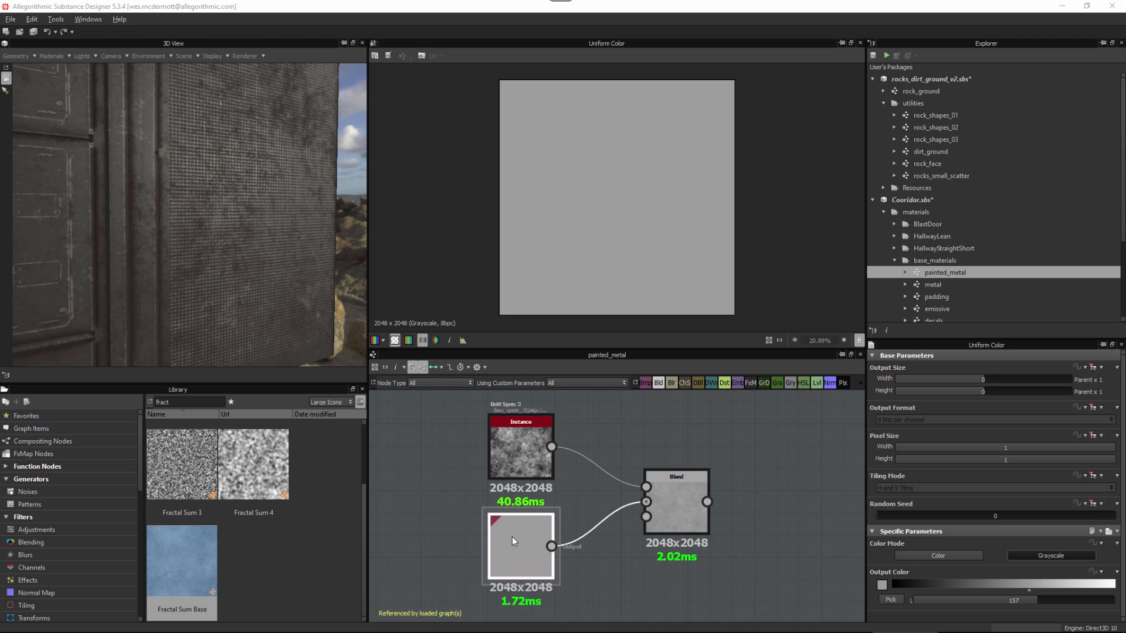
- Set the painted_metal Uniform Color node's output size to Absolute at 256x256
click(678, 494)
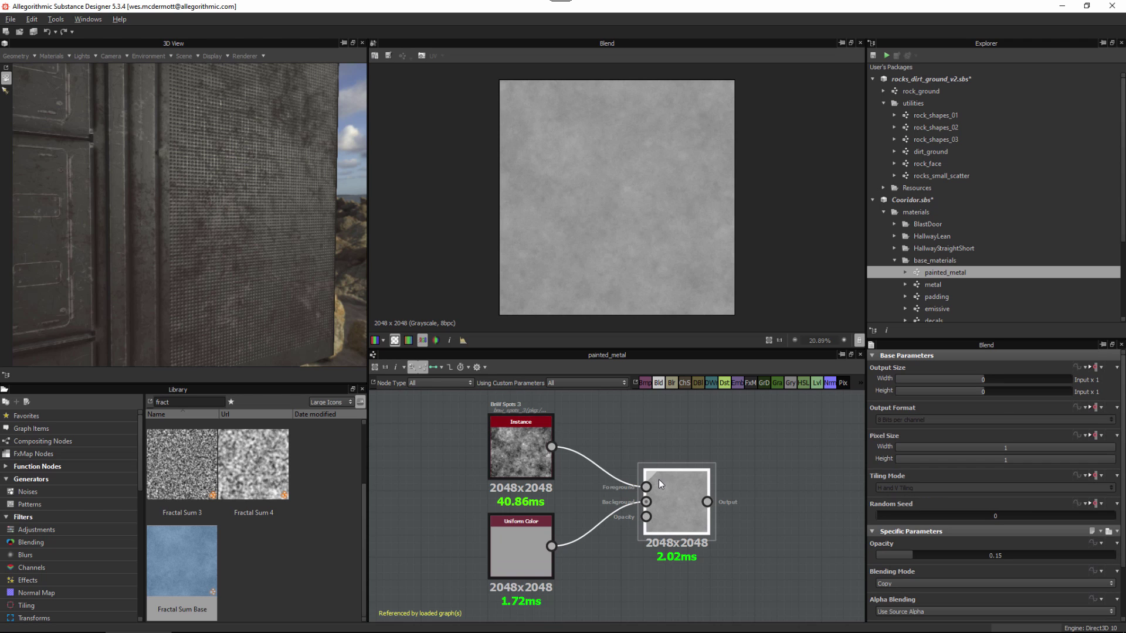
click(766, 439)
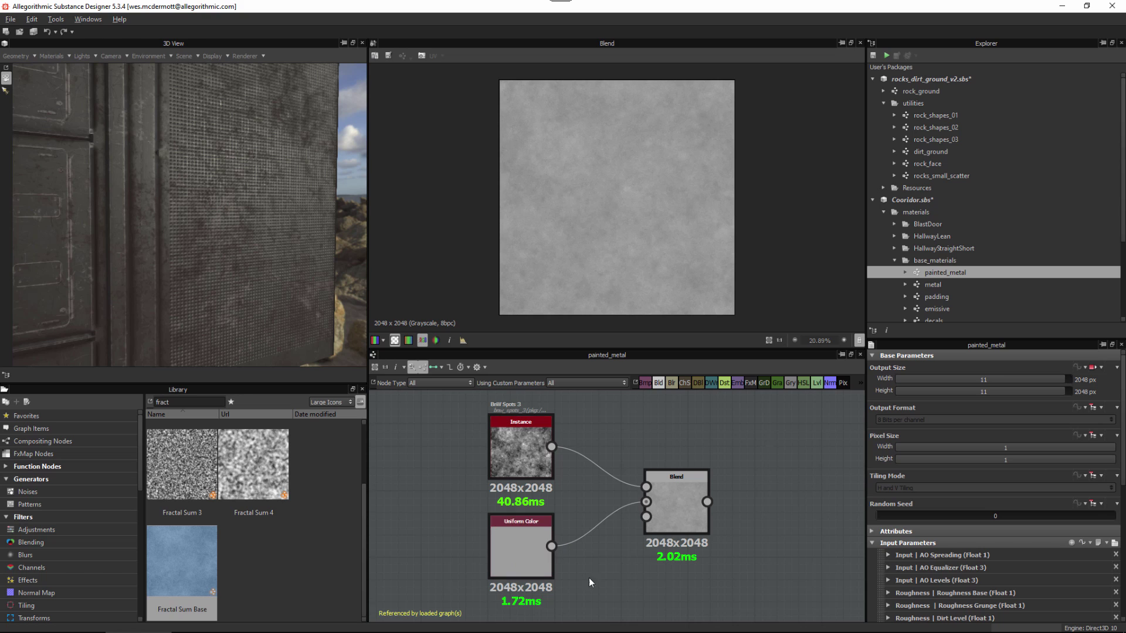
click(519, 545)
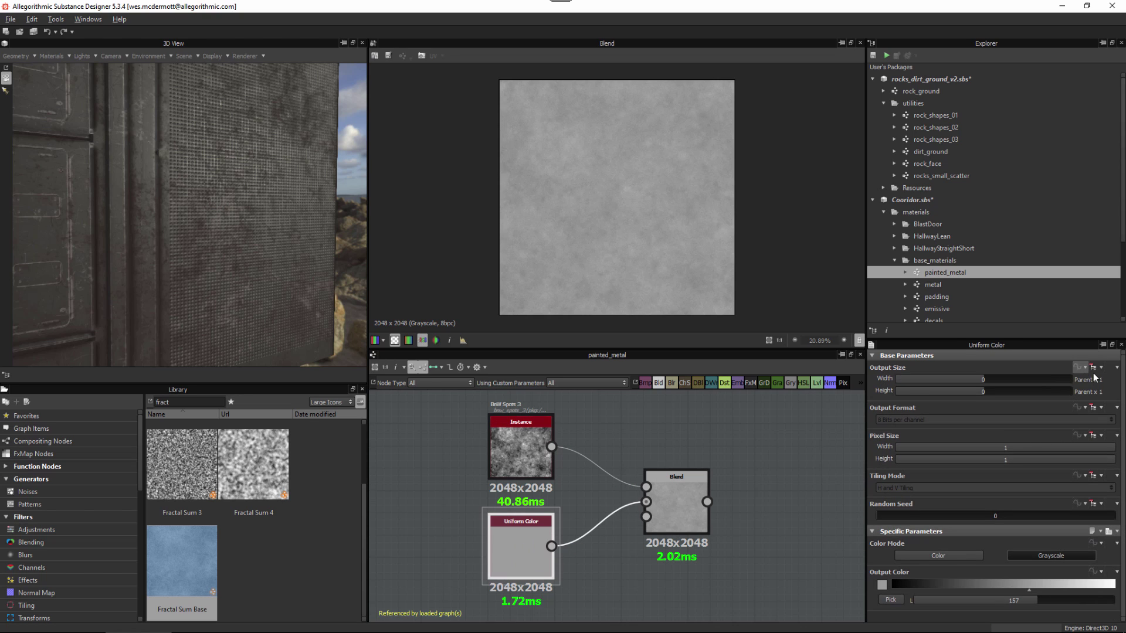
double_click(513, 555)
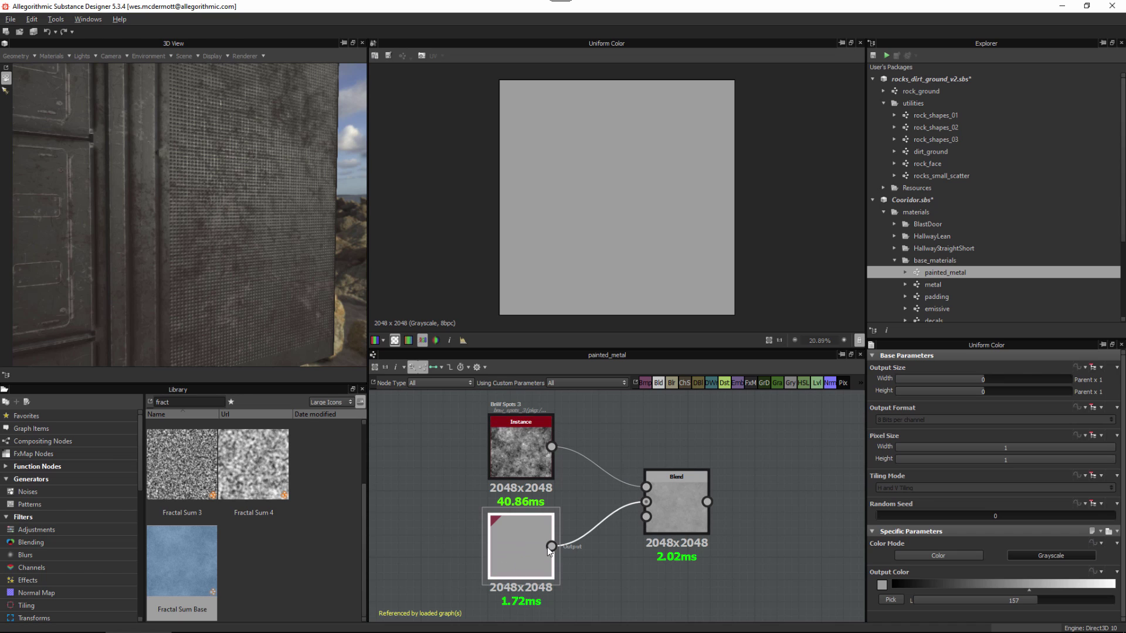
click(1095, 368)
click(1065, 391)
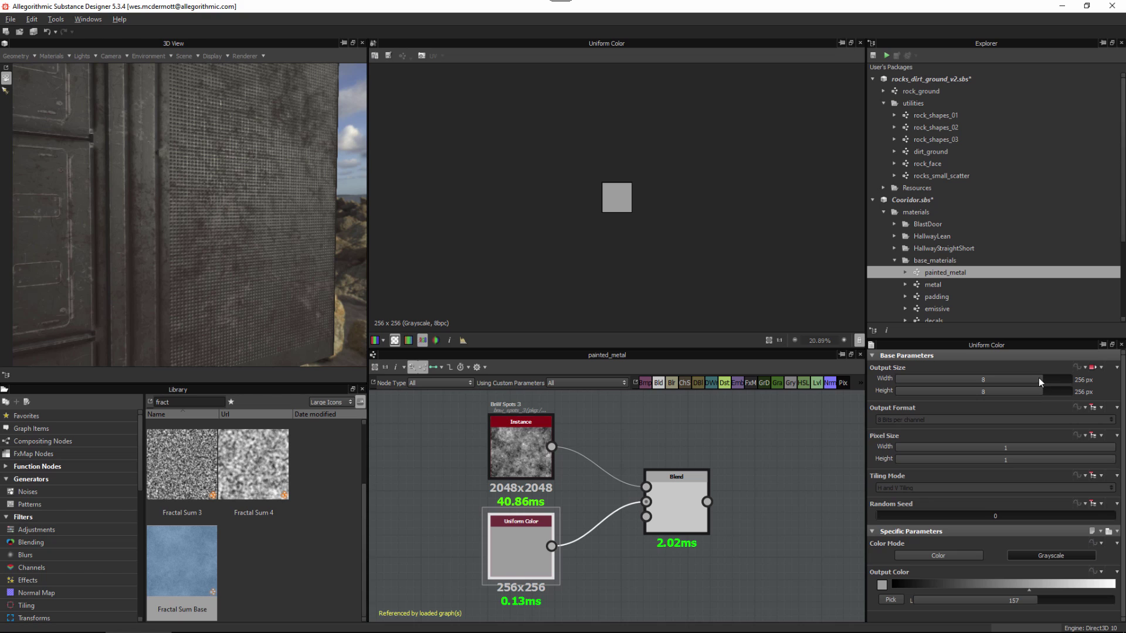
- Drag the Uniform Color width down to 16x16 and check the Blend node now at 16x16
drag(1039, 378, 1014, 390)
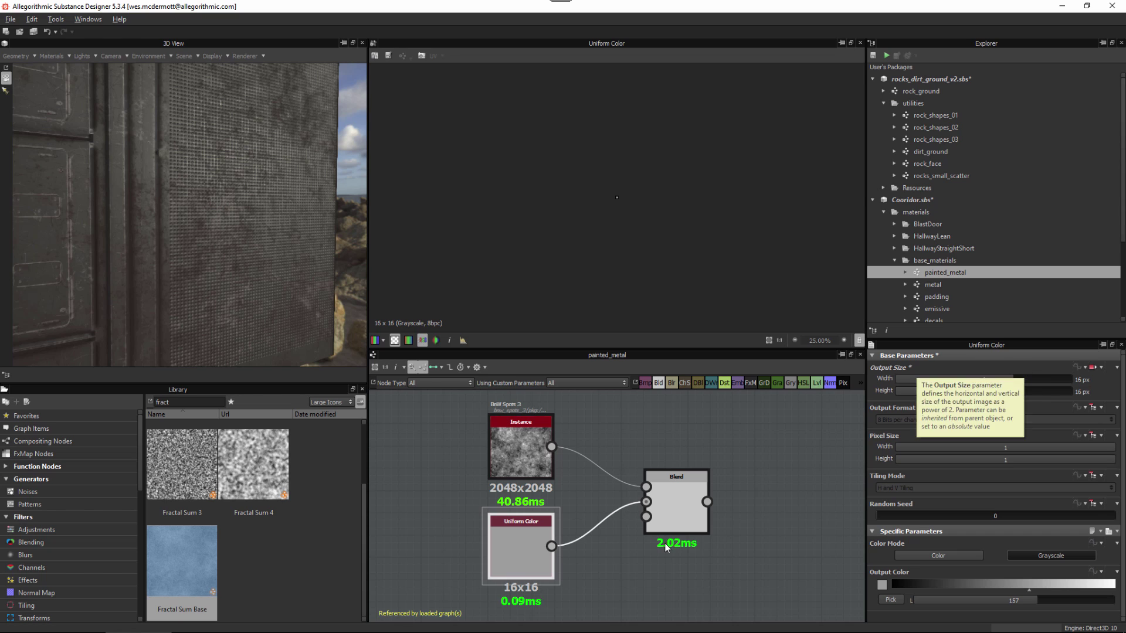
scroll(709, 276, up, 5)
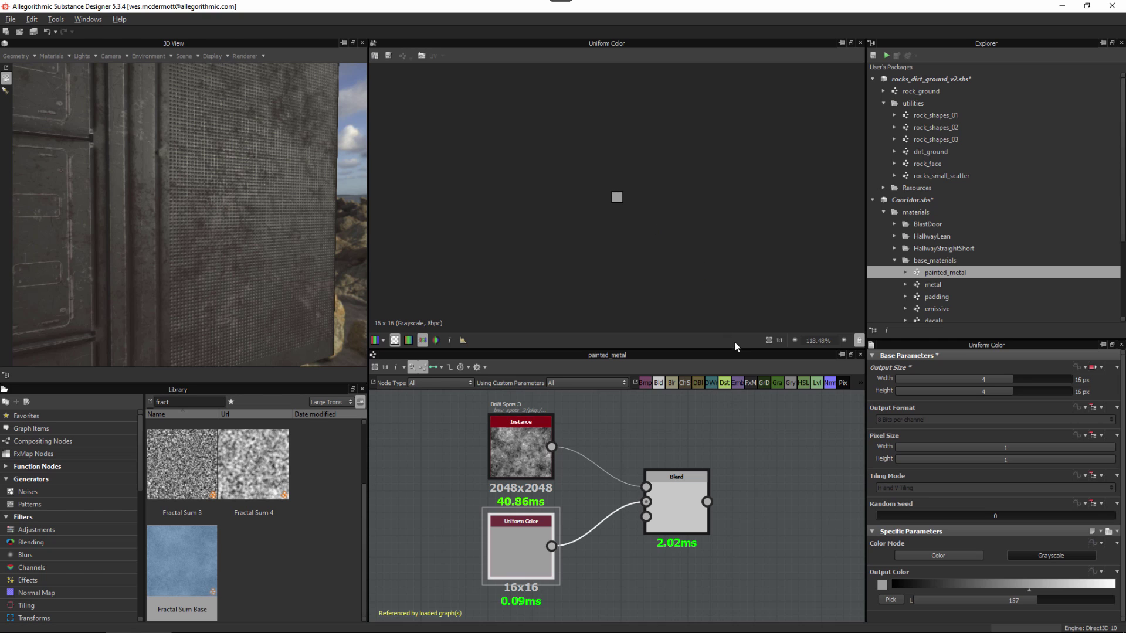
click(673, 503)
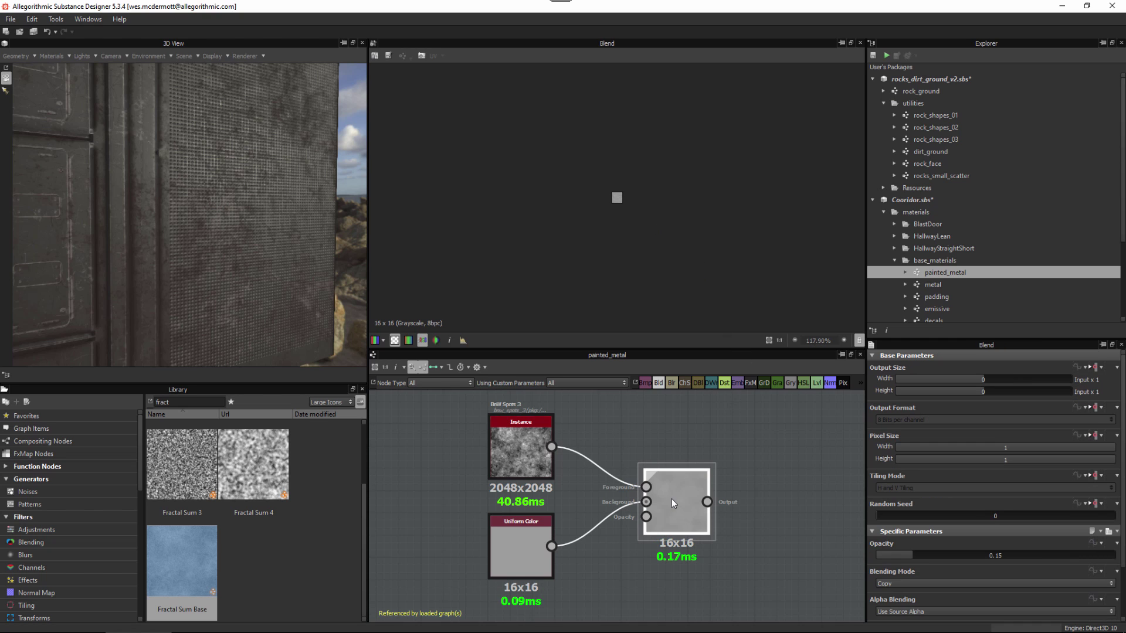
scroll(676, 279, up, 5)
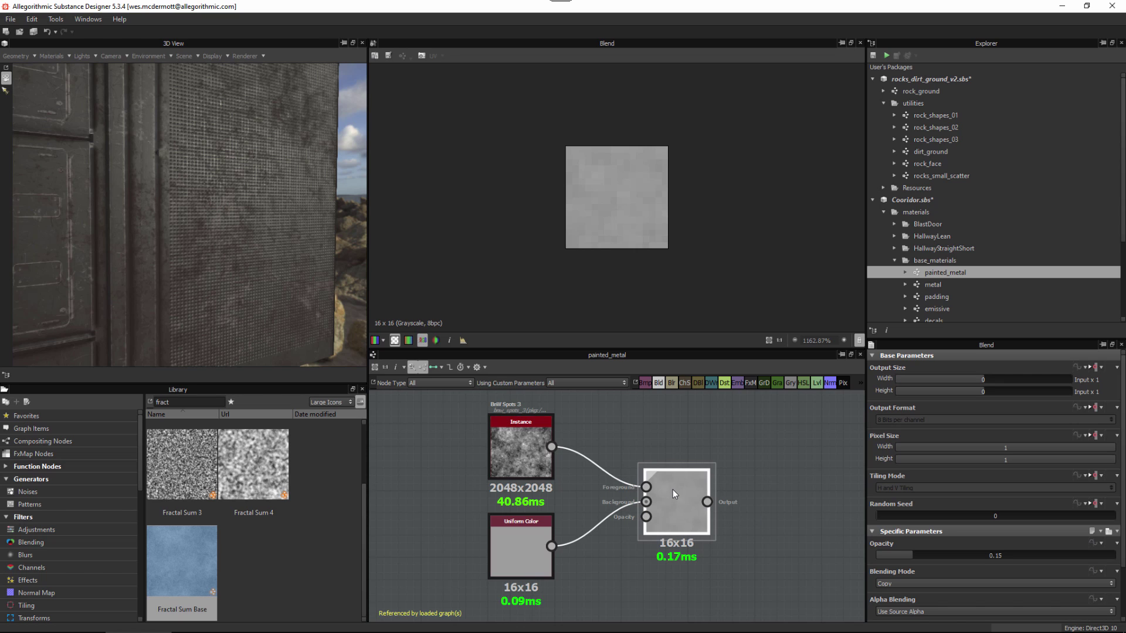
- Set the Blend node's output size to Relative to Parent, restoring 2048x2048
click(1095, 372)
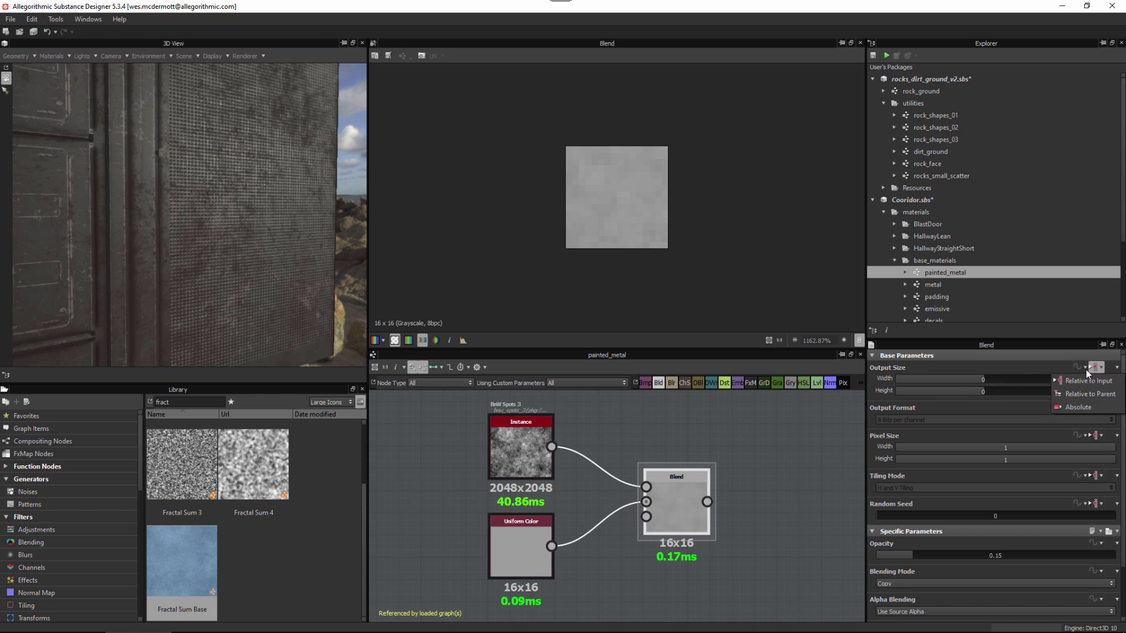
click(1078, 397)
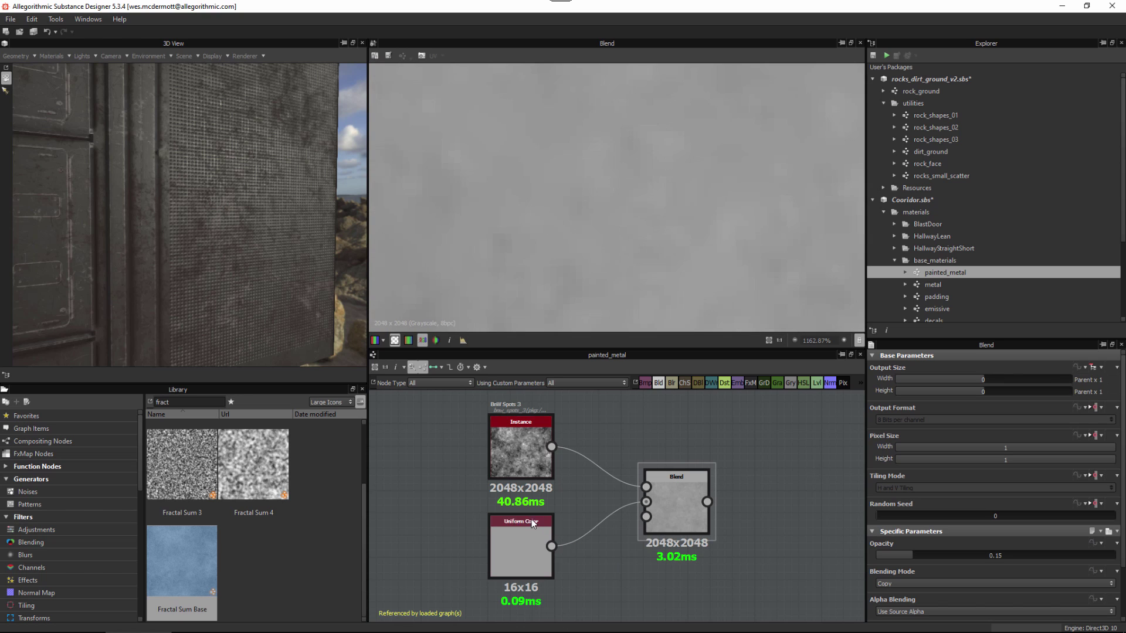
click(523, 537)
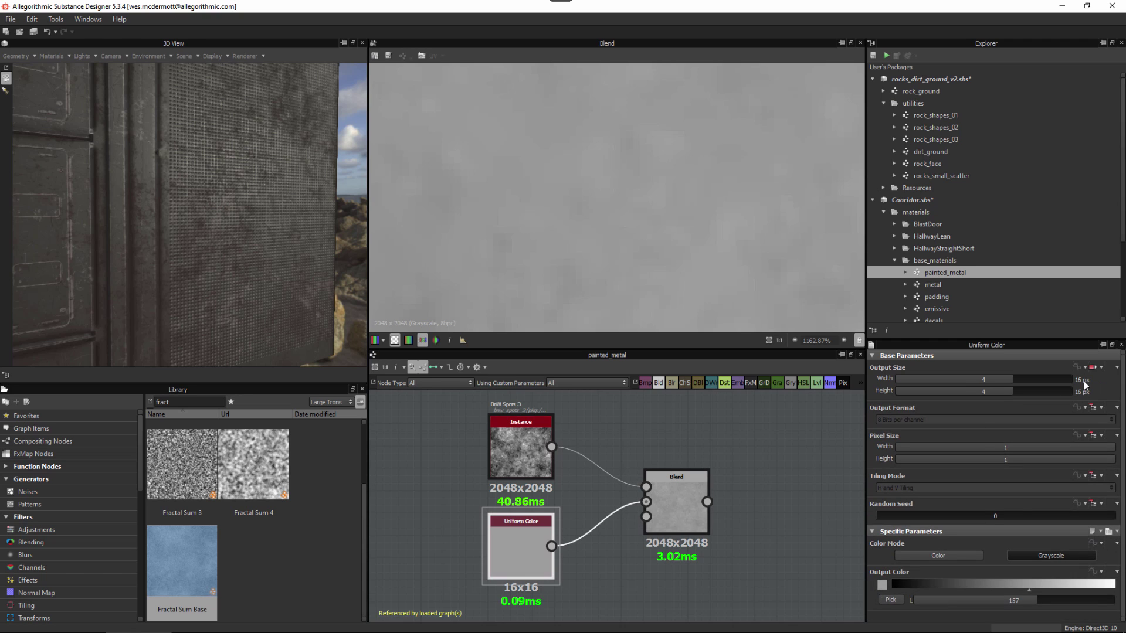
drag(512, 447, 511, 437)
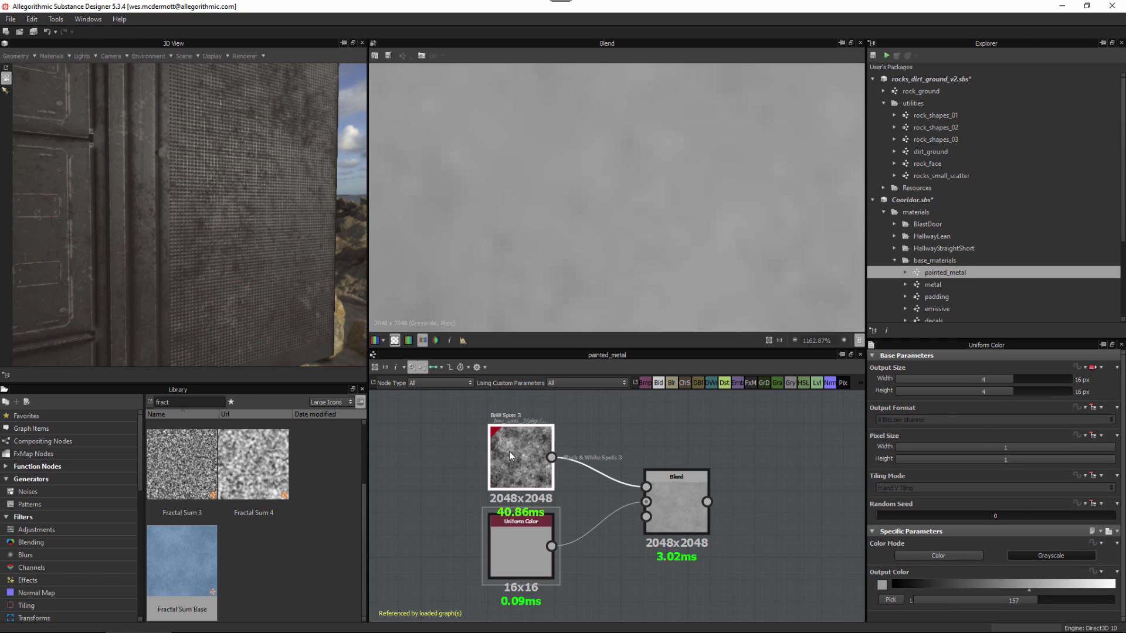
click(690, 502)
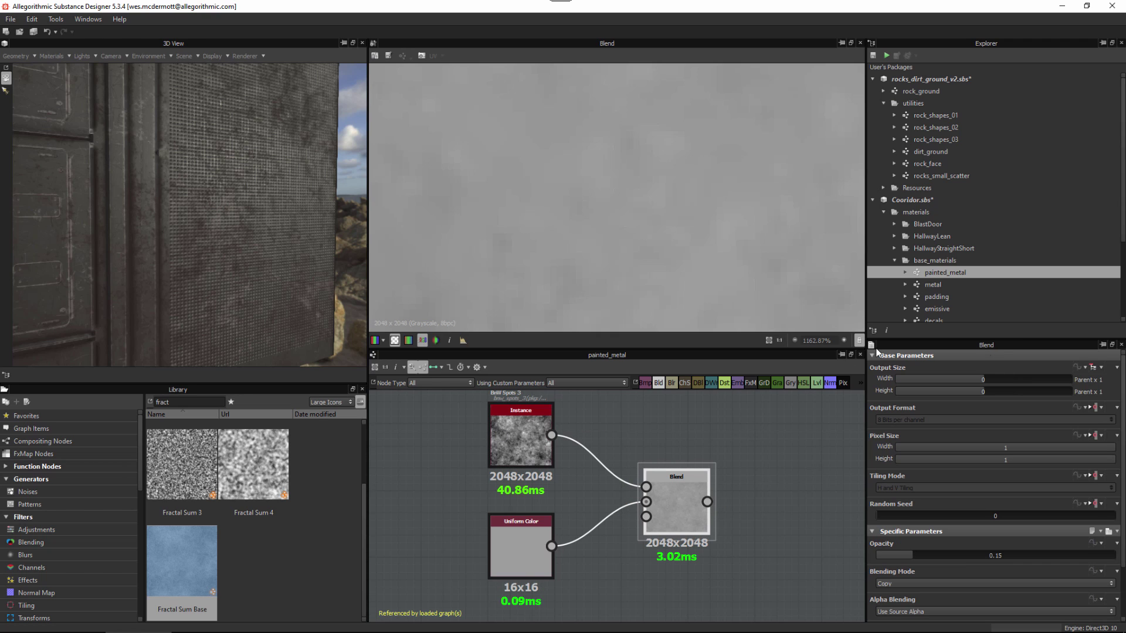
click(760, 459)
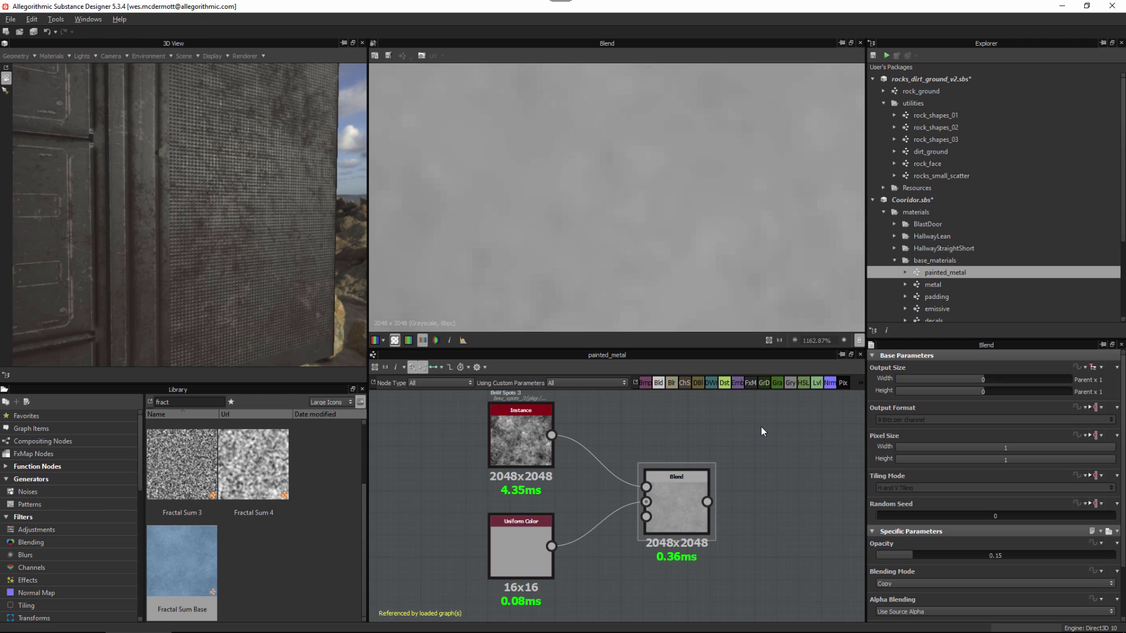
click(734, 416)
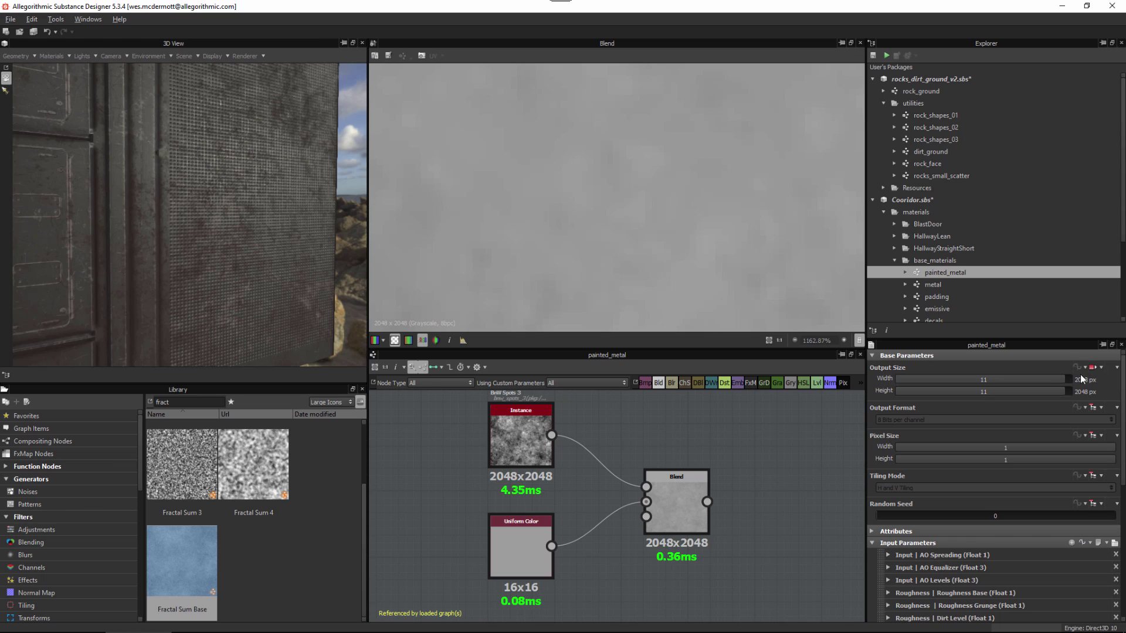
- Lower the painted_metal graph's output width and height from 11 to 10 (1024x1024)
drag(1060, 378, 1055, 378)
drag(1064, 392, 1059, 391)
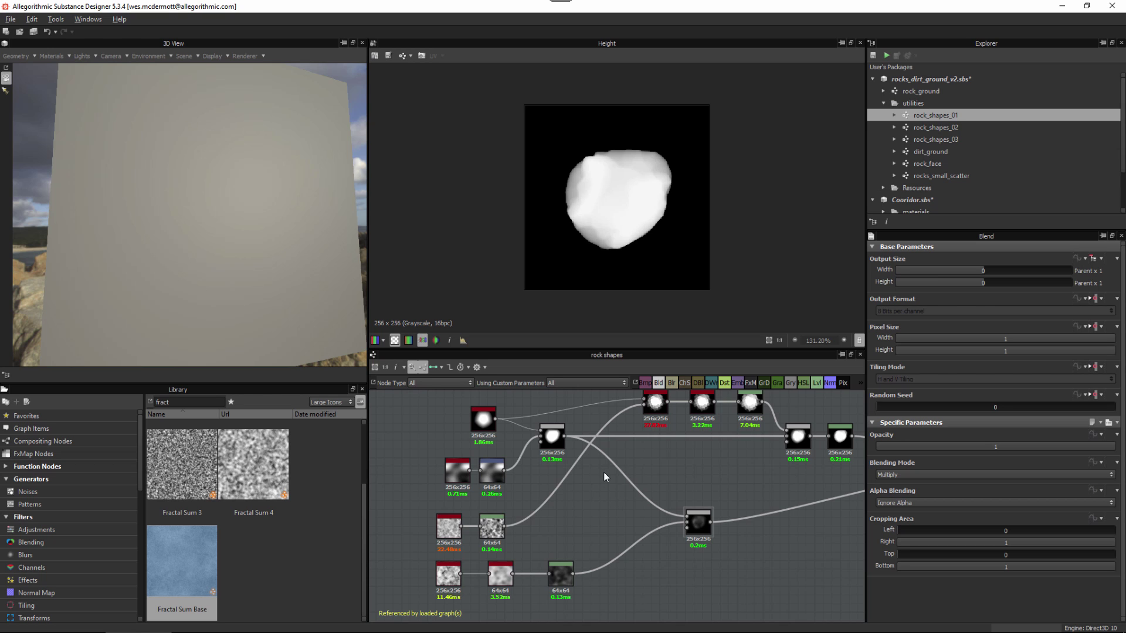
- Zoom into the rock_shapes graph and select the Perlin Noise 2 node
middle_drag(558, 534, 572, 509)
scroll(560, 521, up, 4)
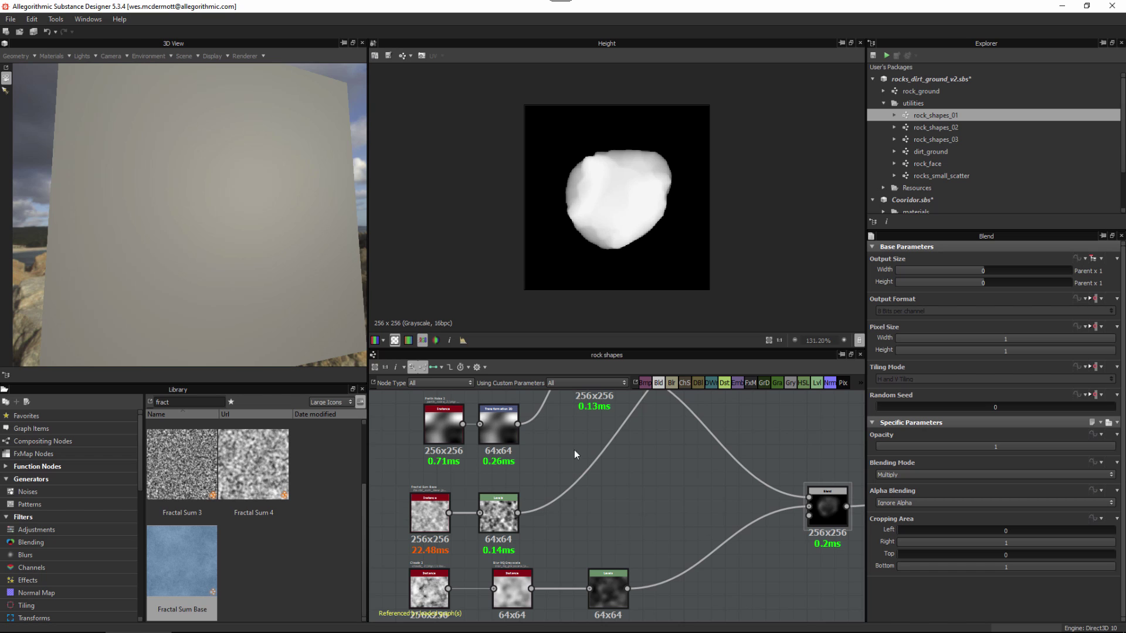
middle_drag(556, 447, 570, 457)
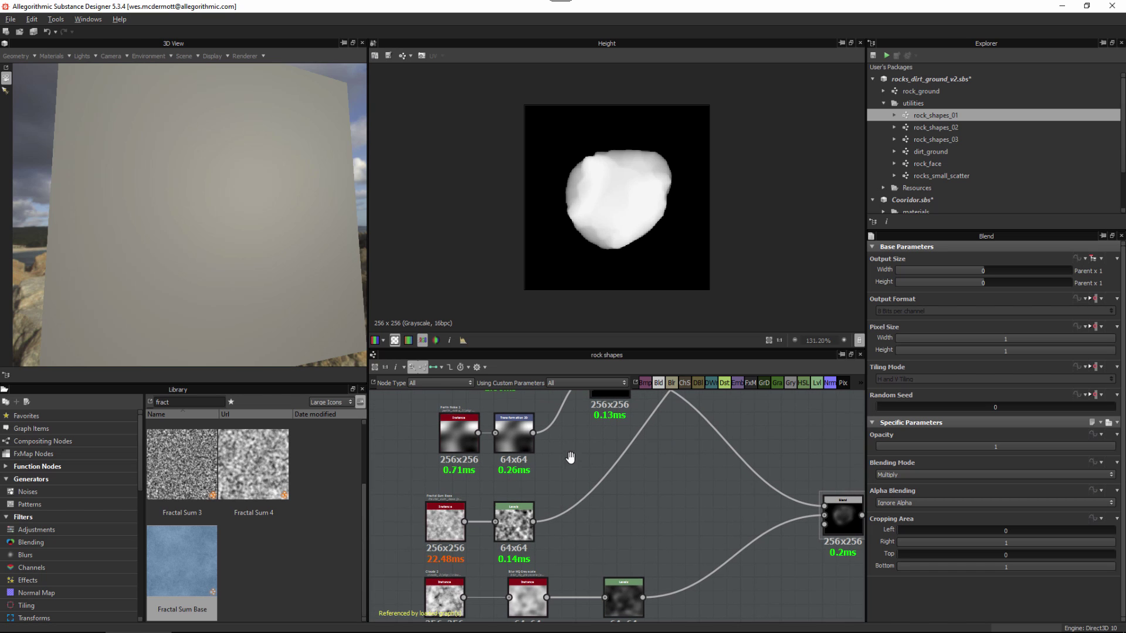
click(463, 446)
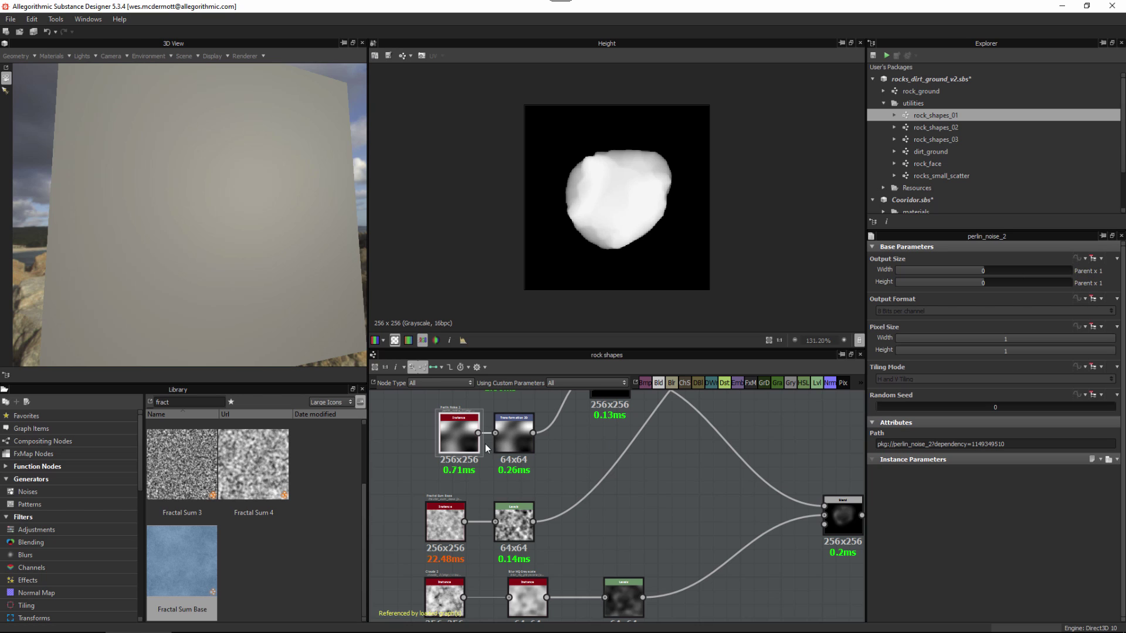
- Preview the 64x64 Transformation 2D, Fractal Sum Base and Levels outputs
mouse_move(530, 477)
middle_down()
mouse_move(525, 495)
mouse_move(522, 479)
middle_up()
click(519, 438)
double_click(520, 437)
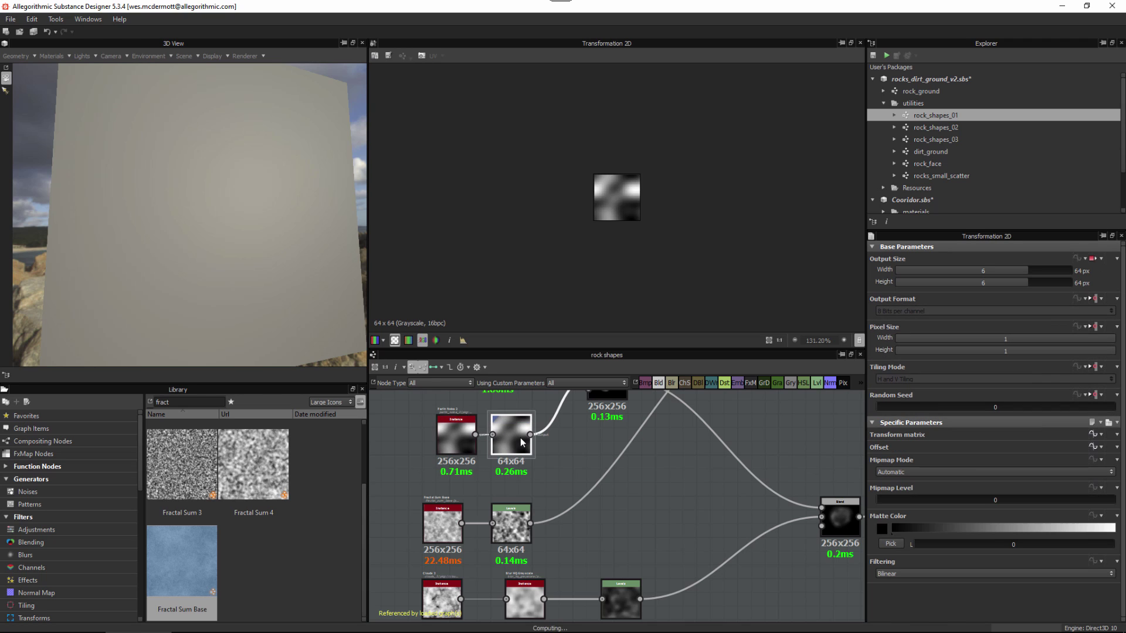
scroll(649, 220, up, 4)
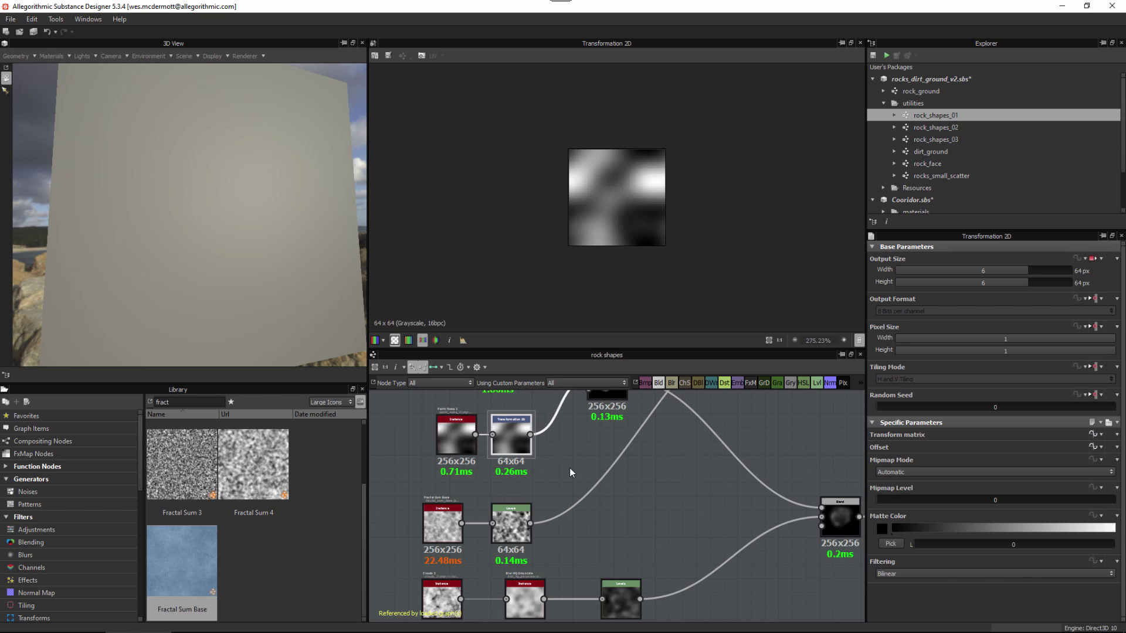
double_click(442, 533)
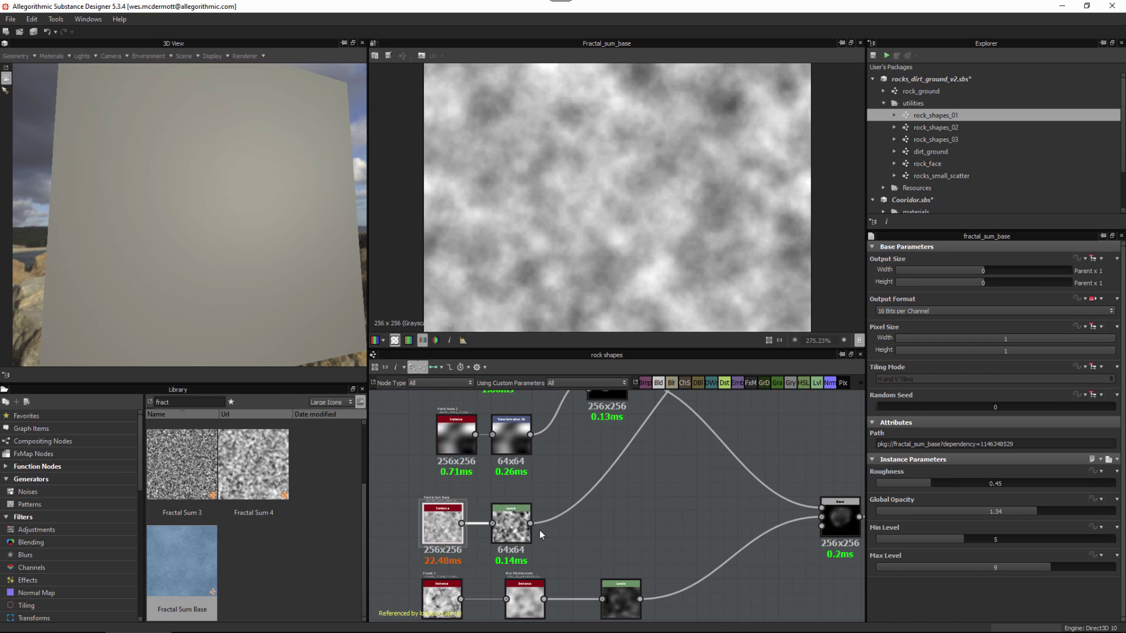
double_click(521, 526)
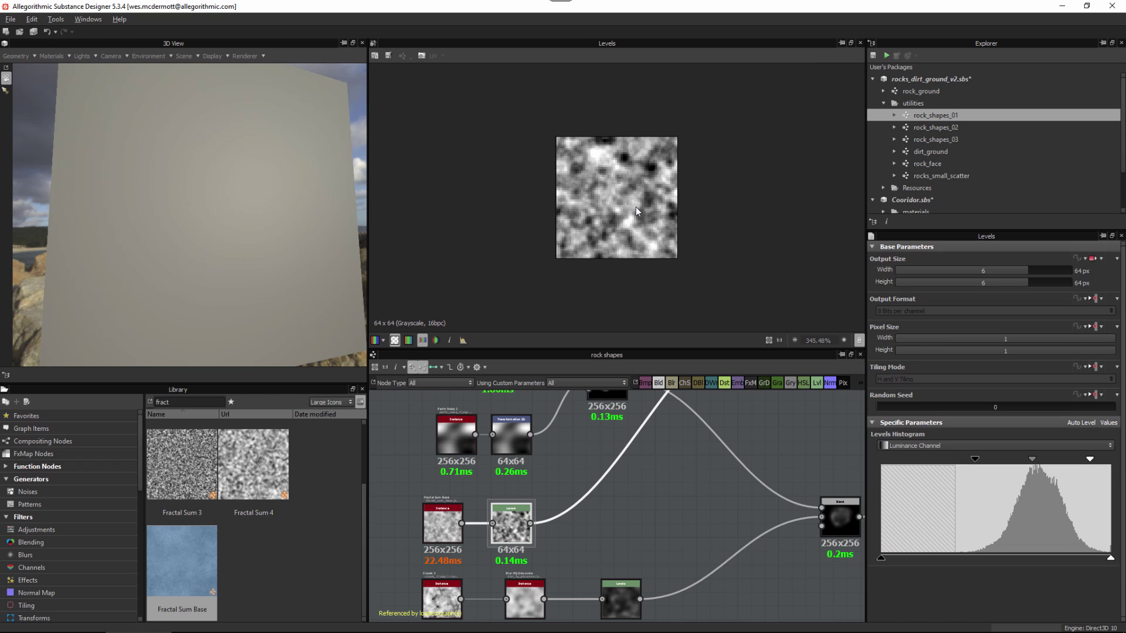
- Preview the Blur HQ Grayscale output in the lower chain and center on the Blend node
middle_drag(683, 519, 682, 441)
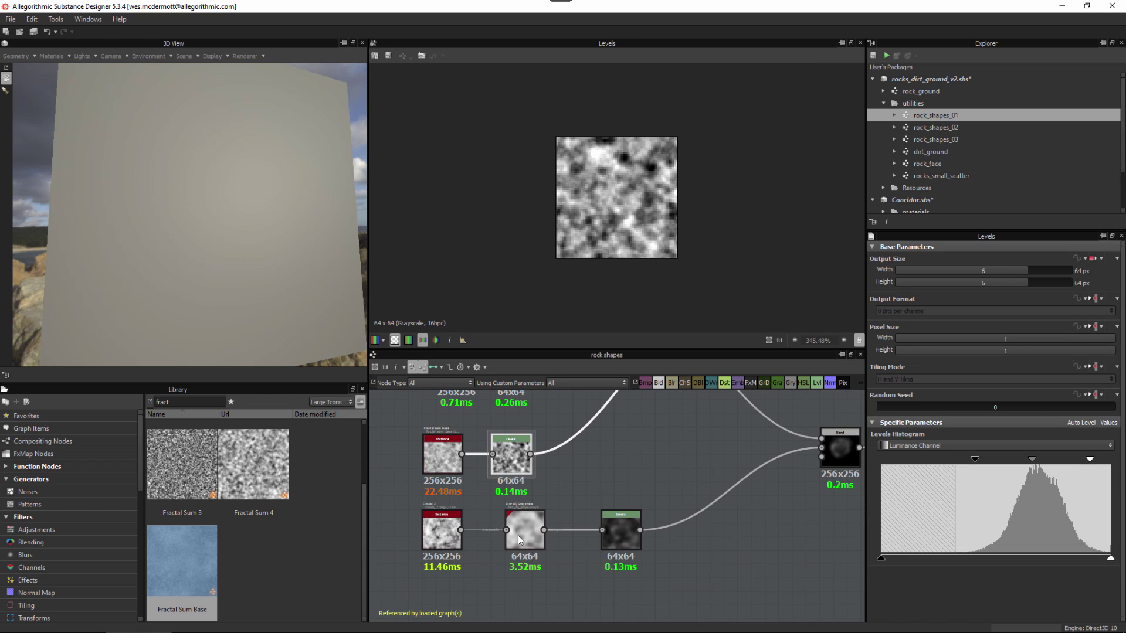
scroll(514, 536, up, 1)
double_click(531, 524)
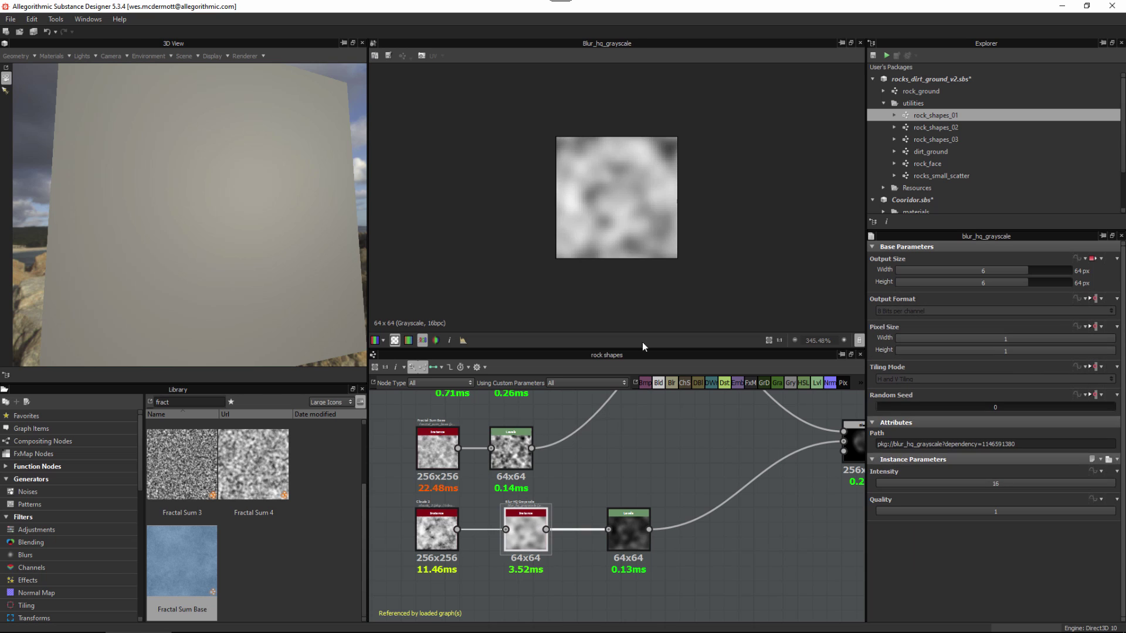
scroll(730, 488, down, 3)
middle_drag(656, 523, 543, 533)
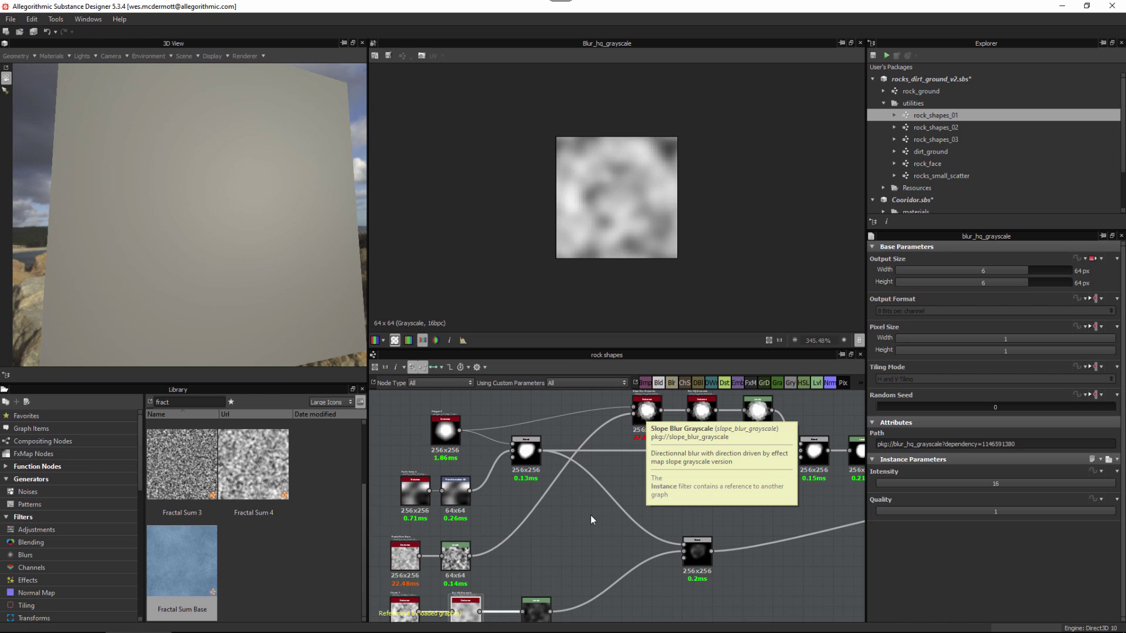
scroll(461, 484, up, 3)
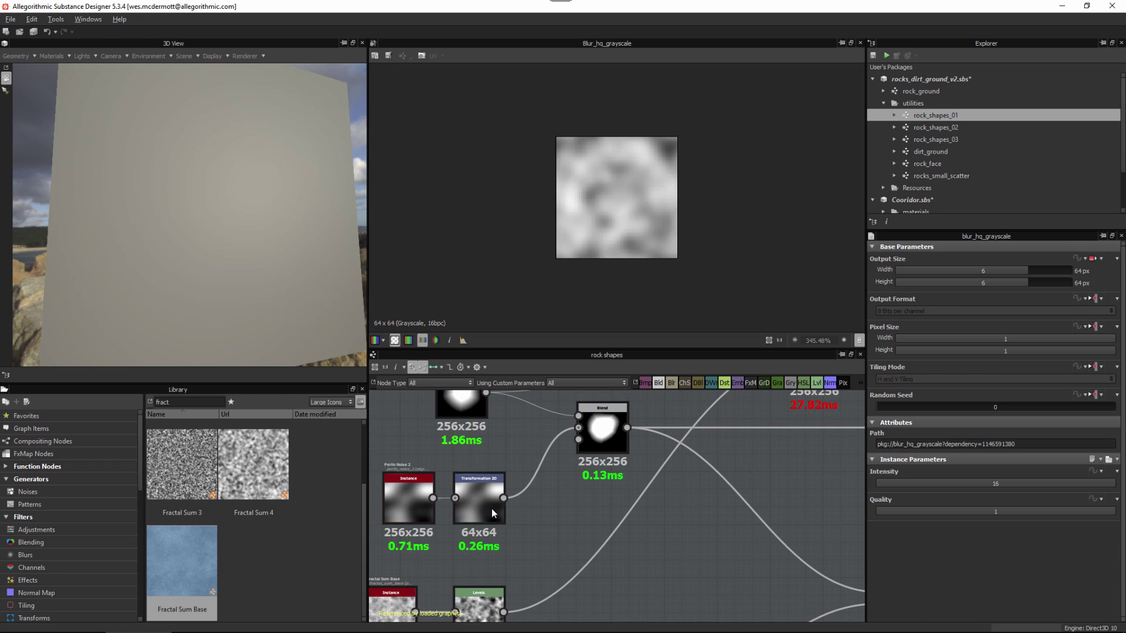
middle_drag(611, 436, 672, 466)
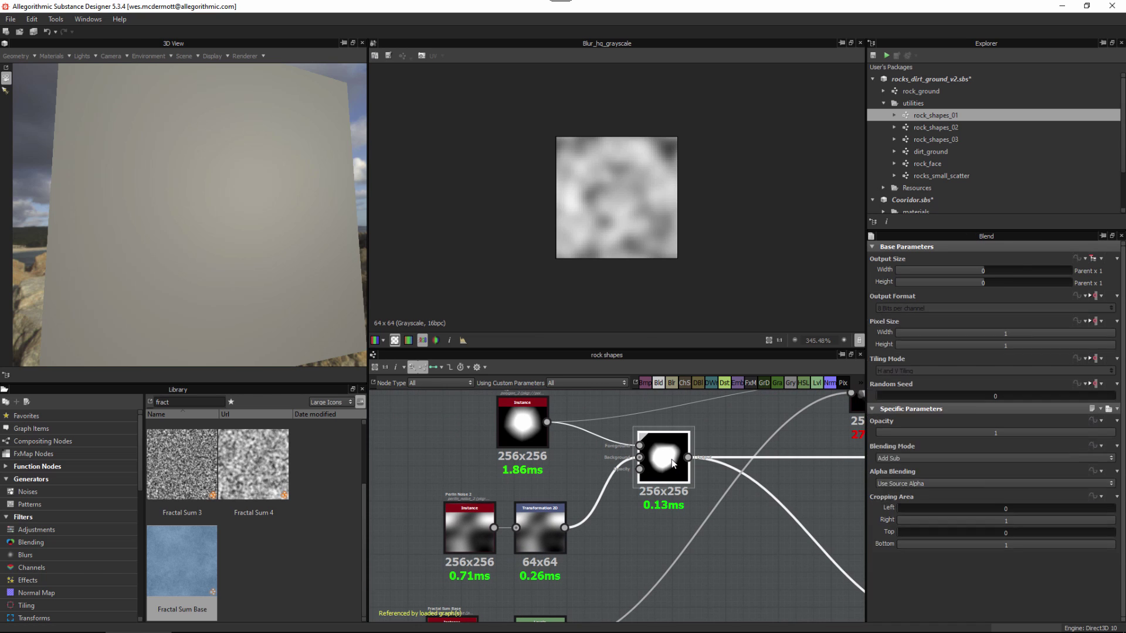
- Set the Blend node's output size to Relative to Input, giving 64x64
double_click(671, 459)
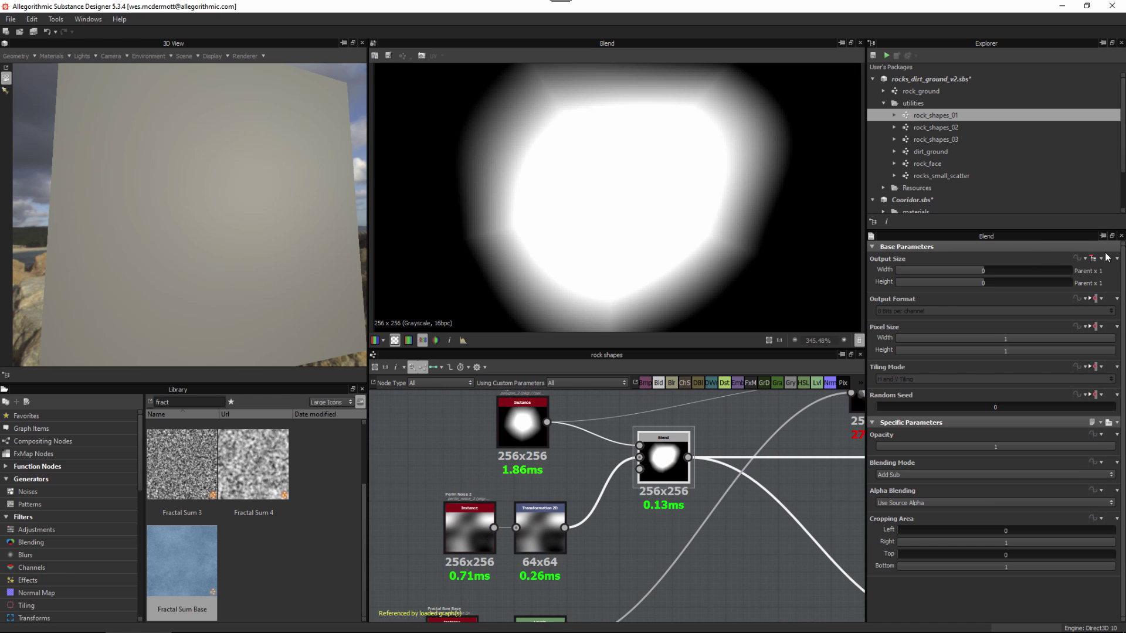
click(1080, 260)
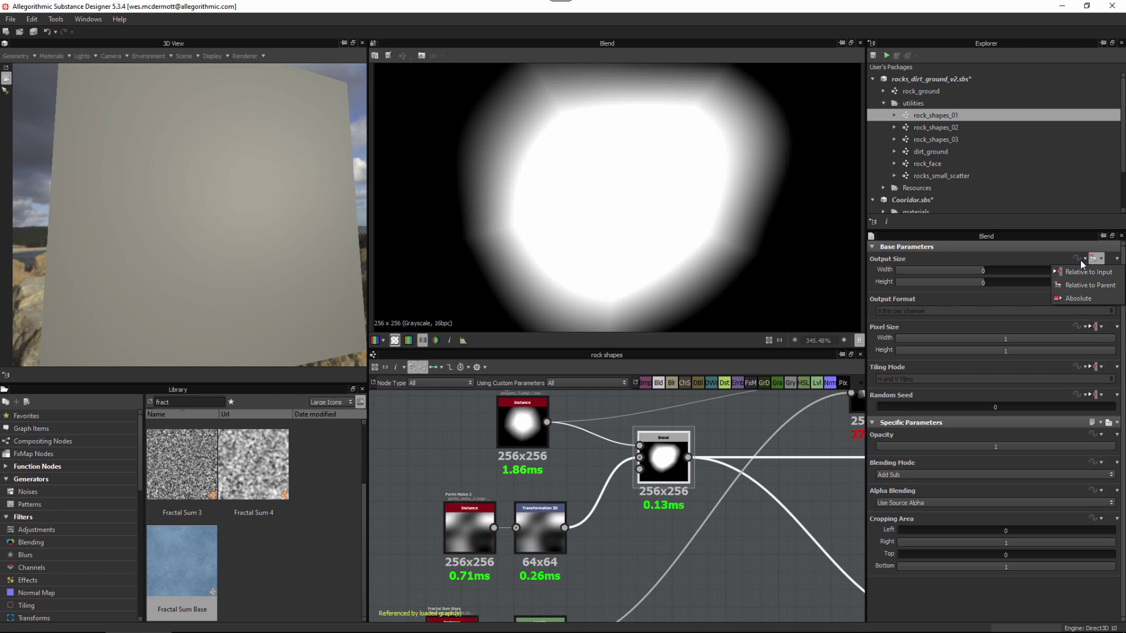
click(1079, 273)
- Switch the Blend output size back to Relative to Parent at 256x256
middle_drag(569, 526, 559, 523)
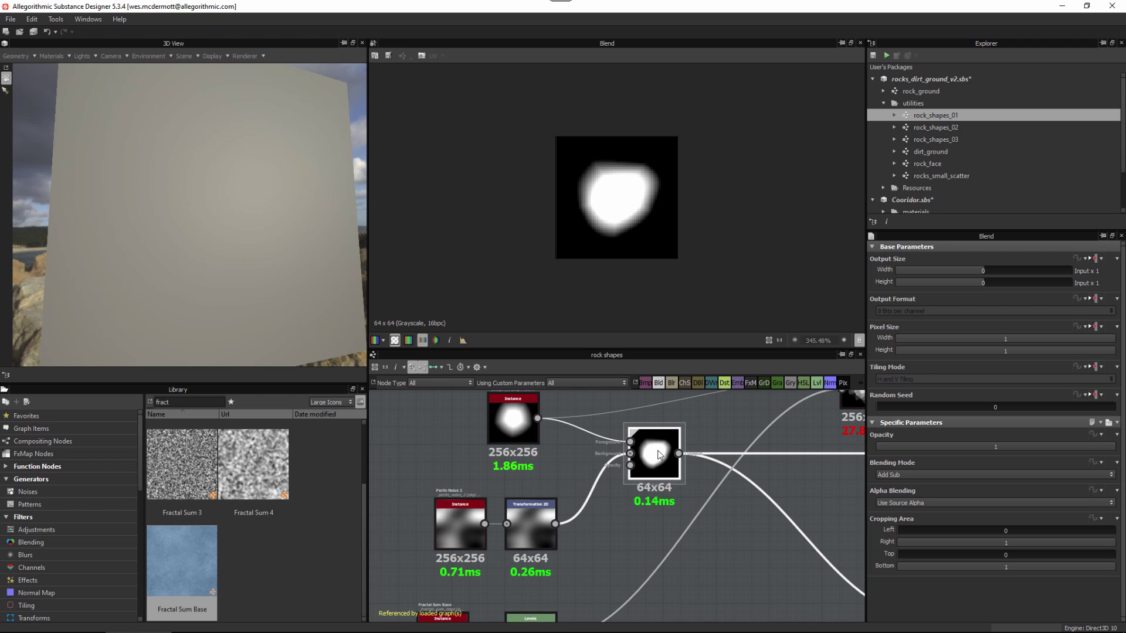
click(1095, 261)
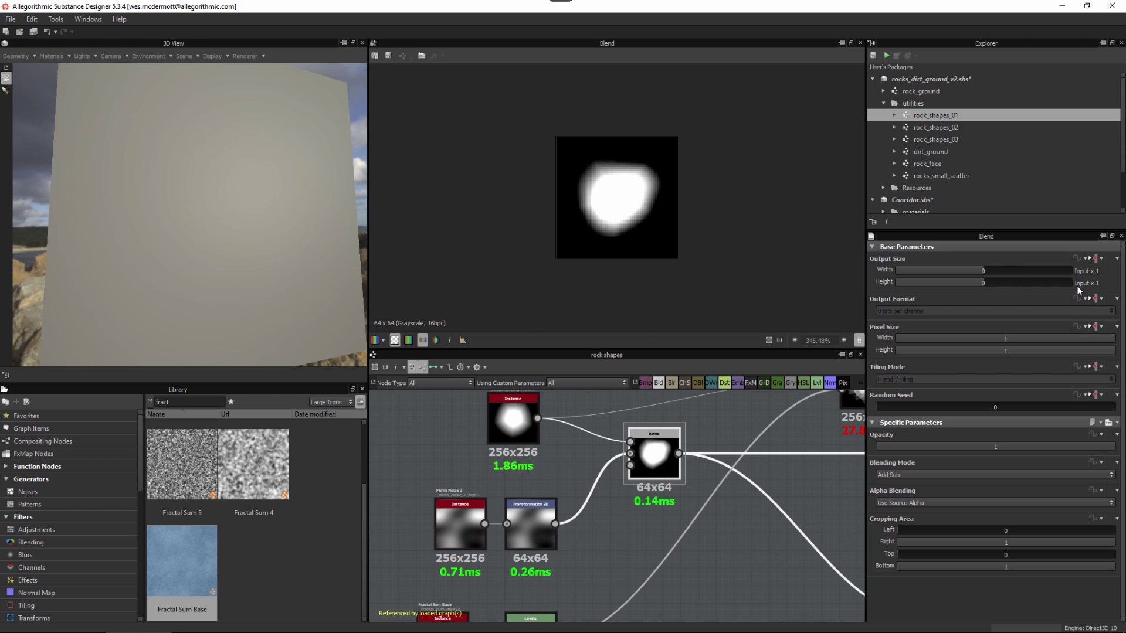
click(1077, 286)
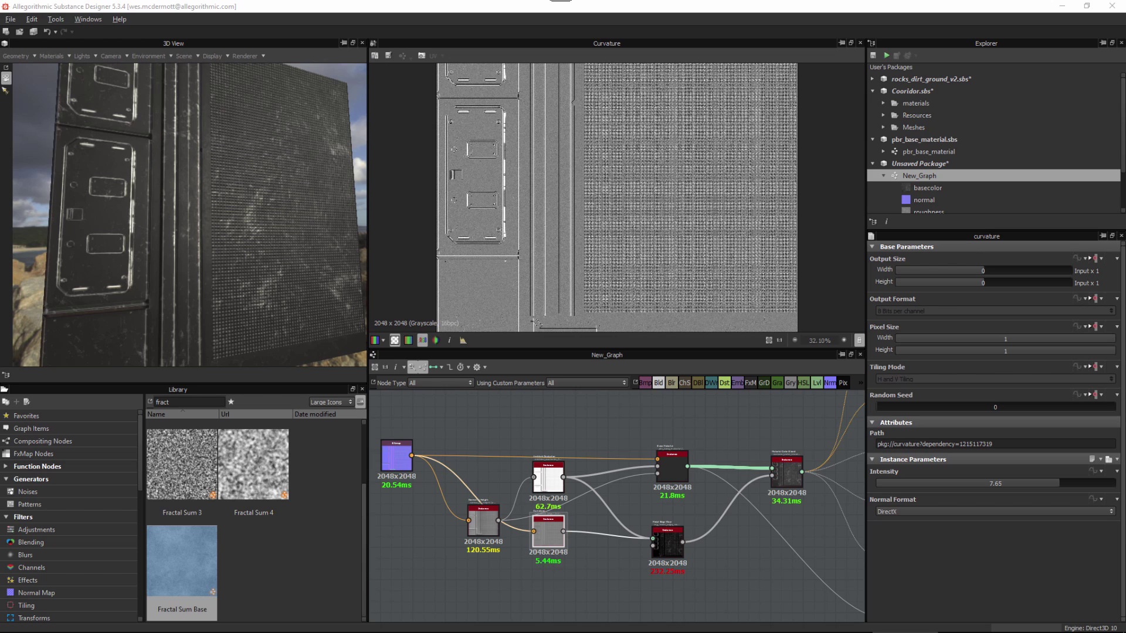
middle_drag(487, 451, 502, 437)
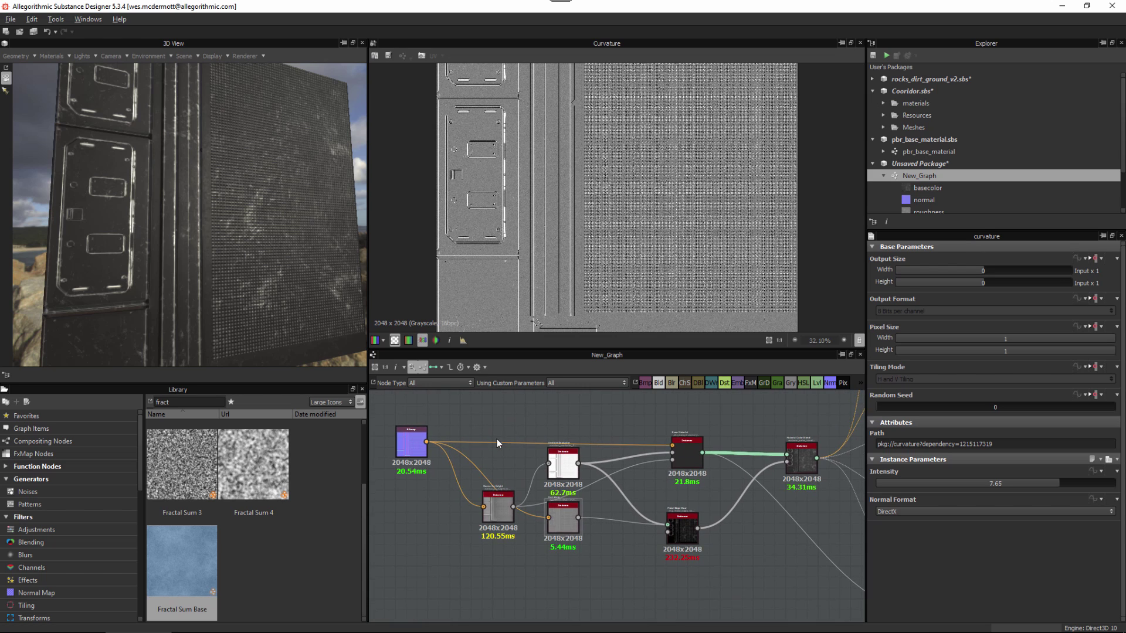
scroll(501, 438, up, 2)
double_click(393, 442)
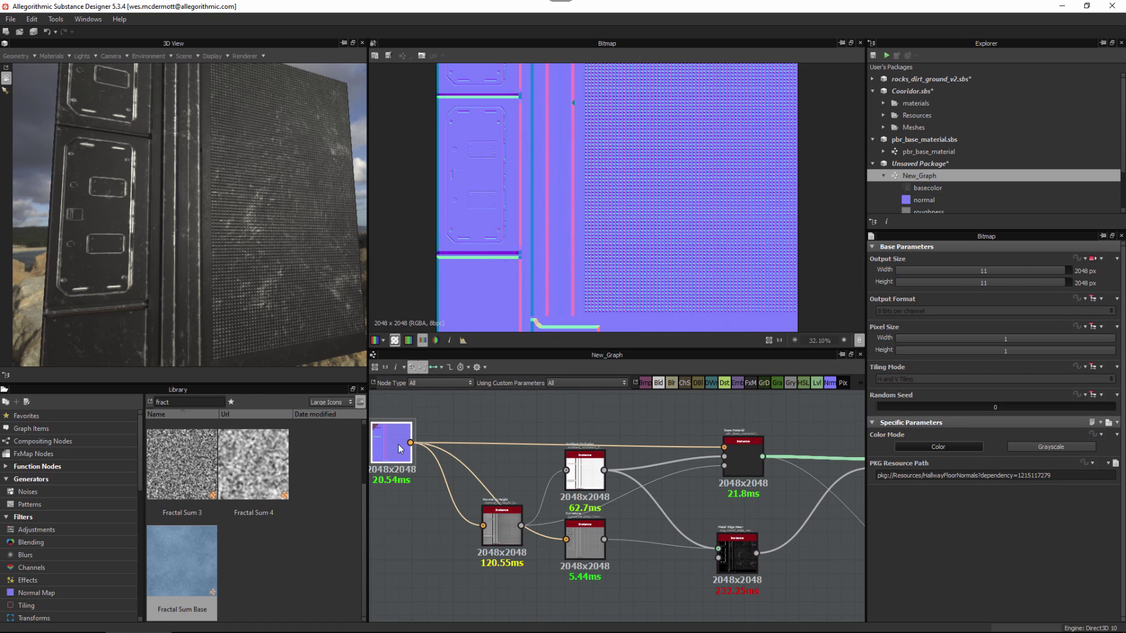
scroll(529, 487, up, 1)
middle_drag(529, 487, 550, 468)
scroll(550, 468, up, 1)
double_click(512, 508)
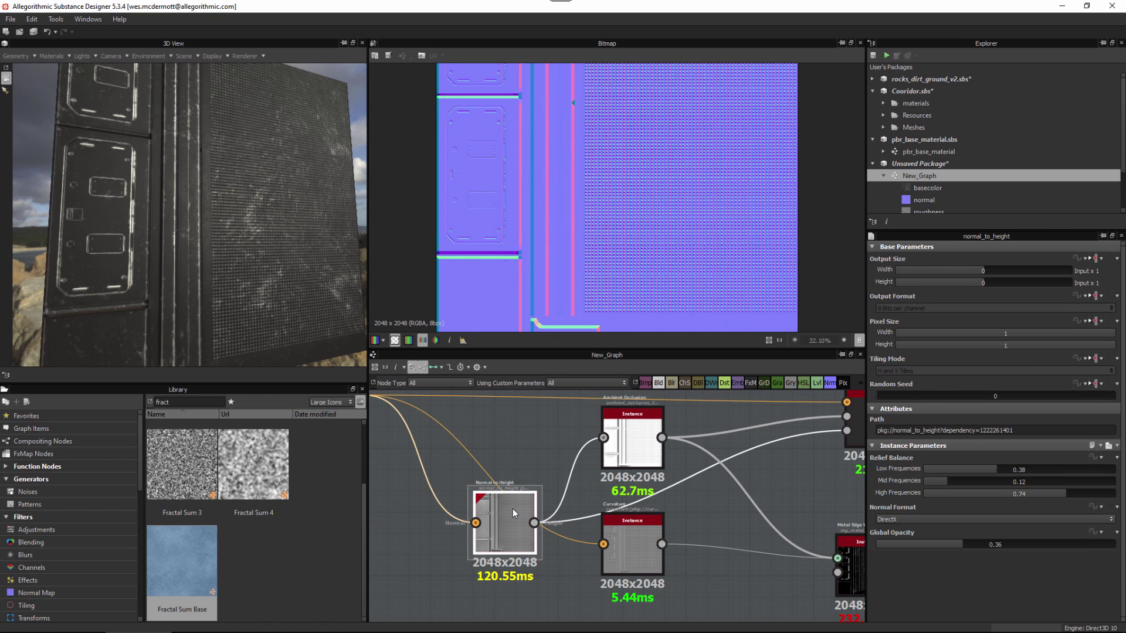
double_click(633, 432)
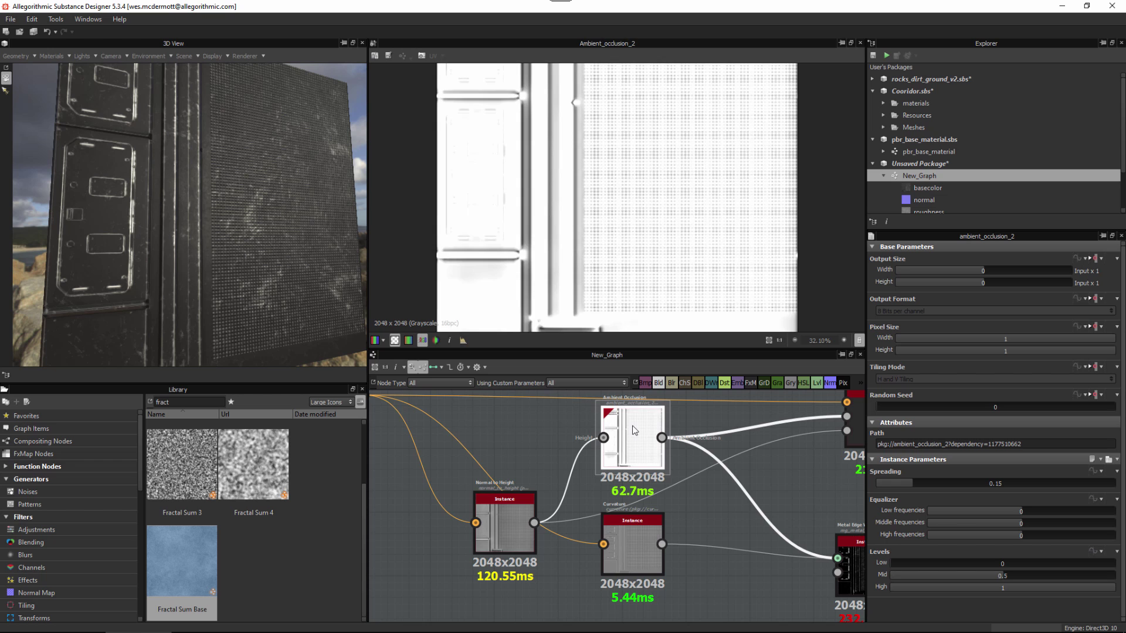
double_click(639, 545)
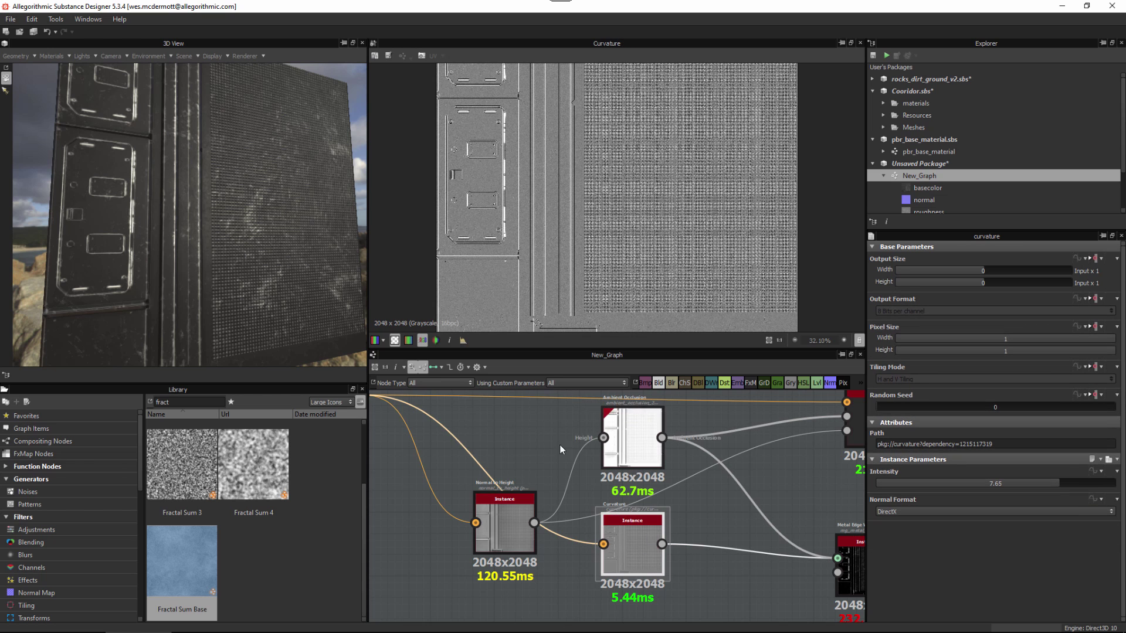
scroll(713, 504, down, 1)
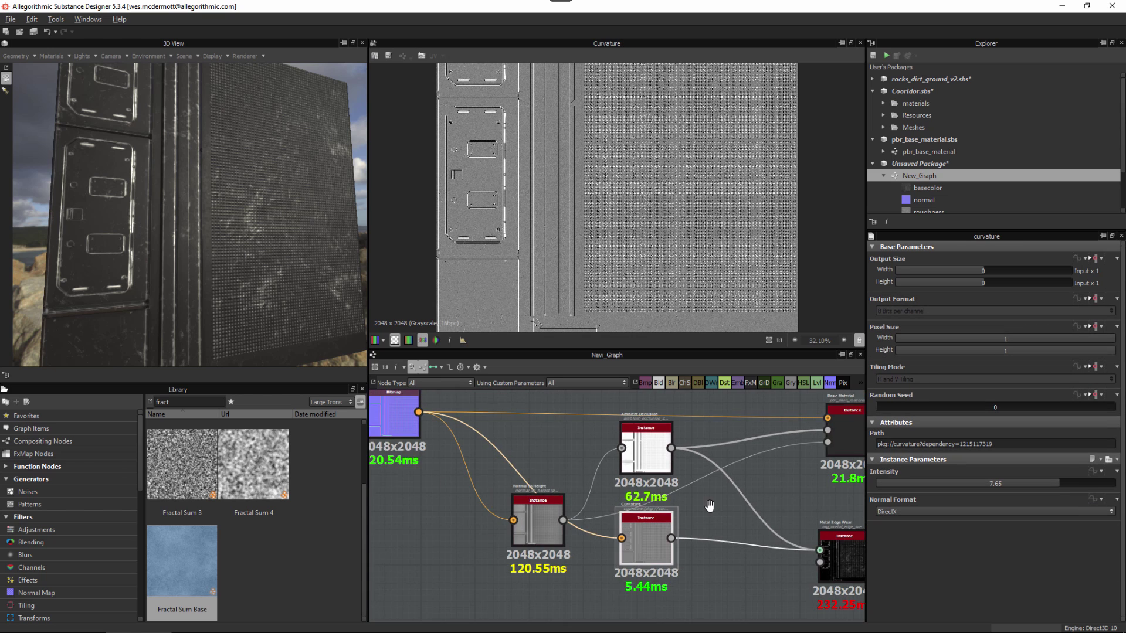
key(f)
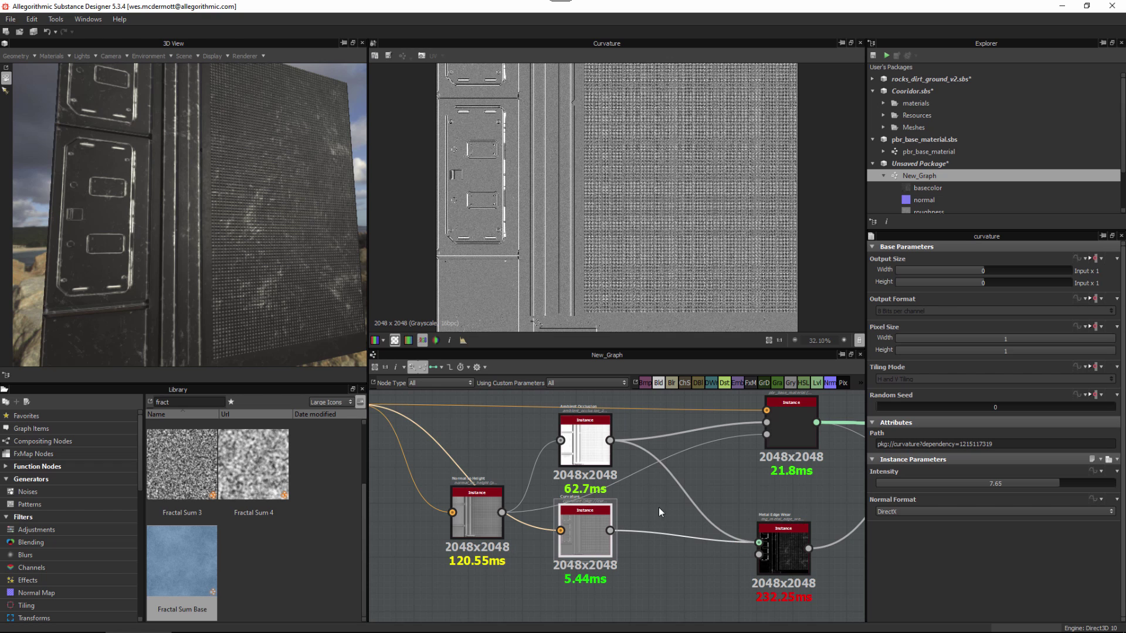
middle_drag(653, 502, 710, 523)
double_click(535, 526)
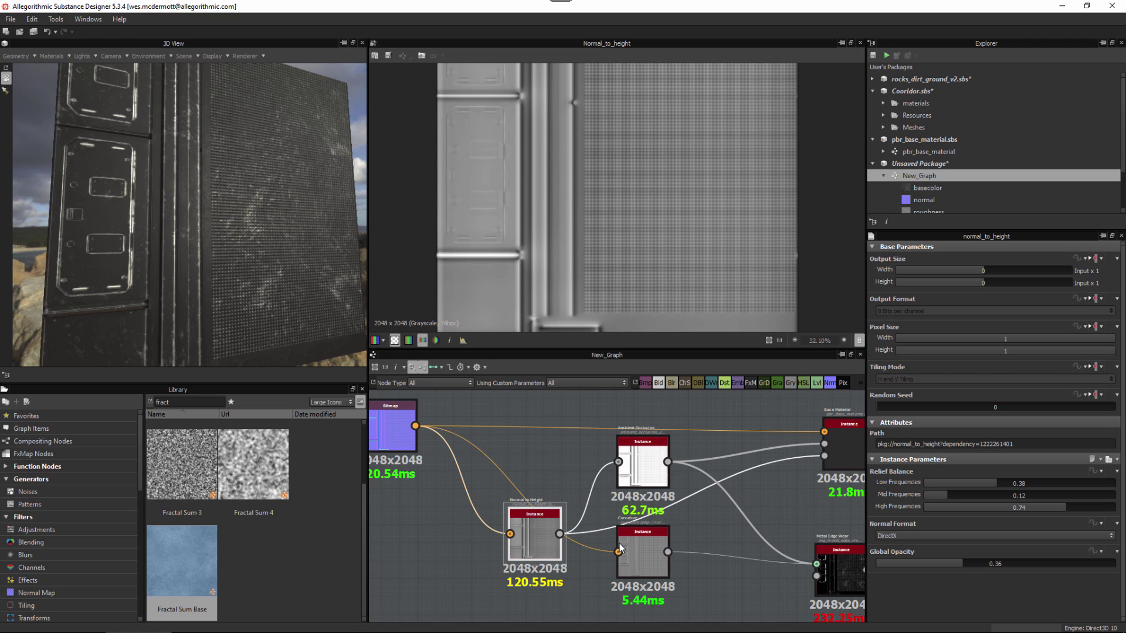
double_click(634, 463)
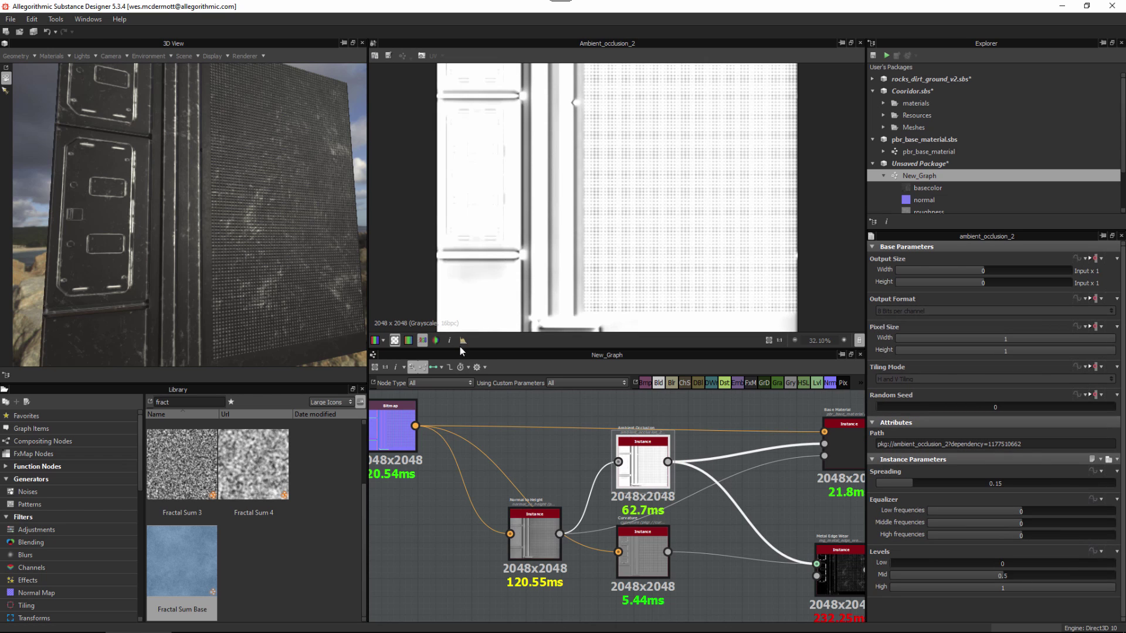
double_click(637, 553)
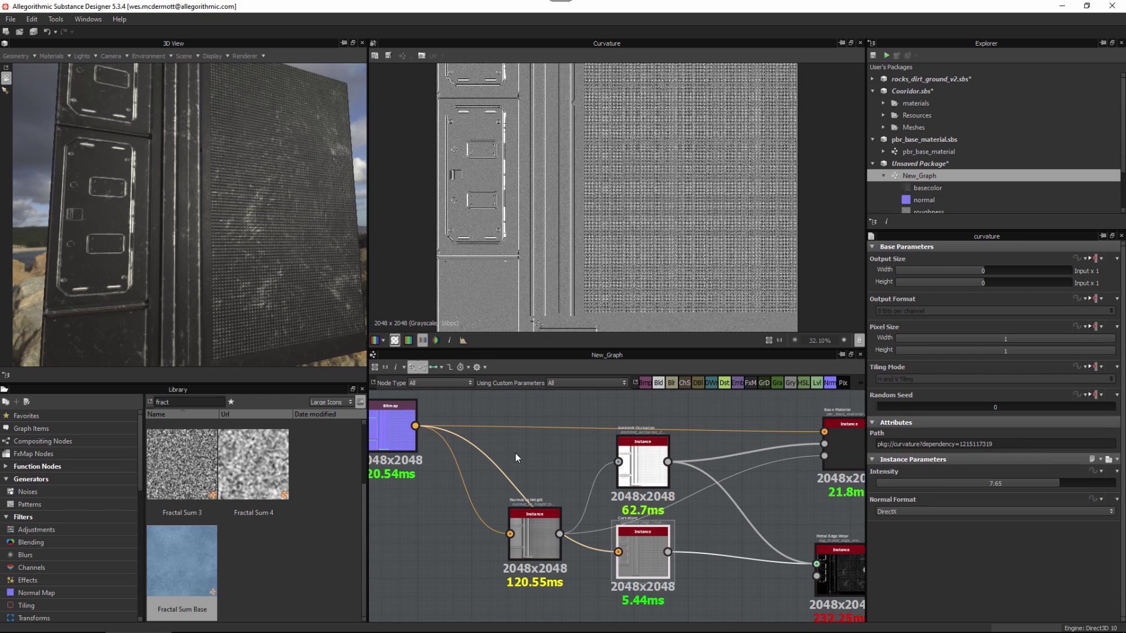
- Preview Metal Edge Wear's 2048x2048 output and zoom out to show its neighbouring nodes
middle_drag(631, 499, 551, 475)
scroll(624, 477, up, 2)
middle_drag(623, 477, 589, 466)
scroll(589, 466, up, 1)
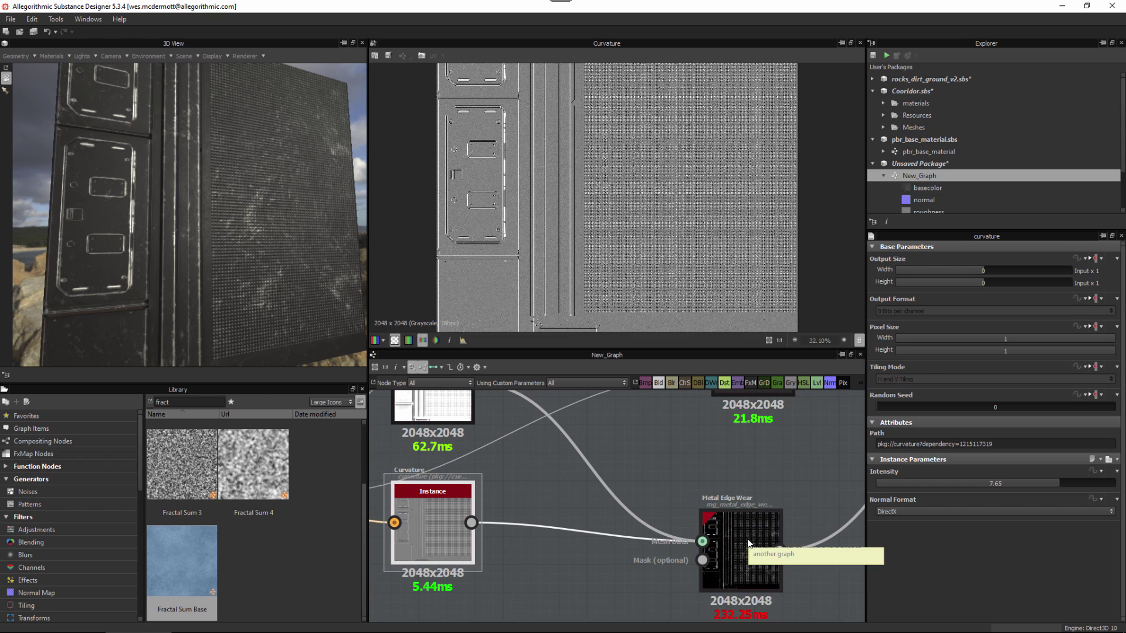
double_click(747, 542)
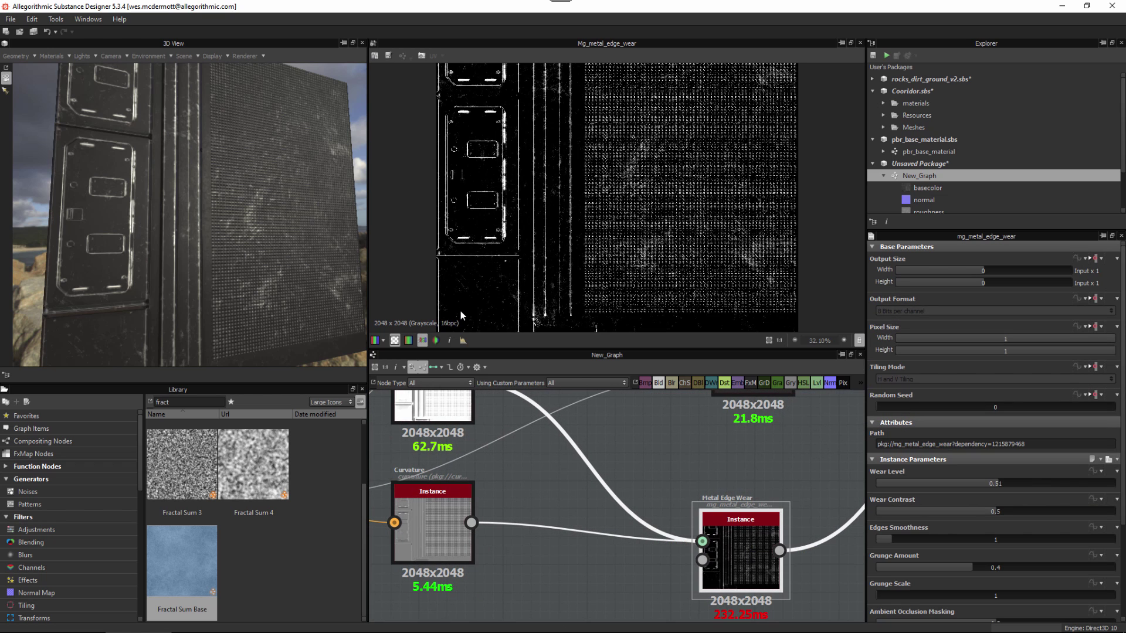
middle_drag(779, 552, 598, 534)
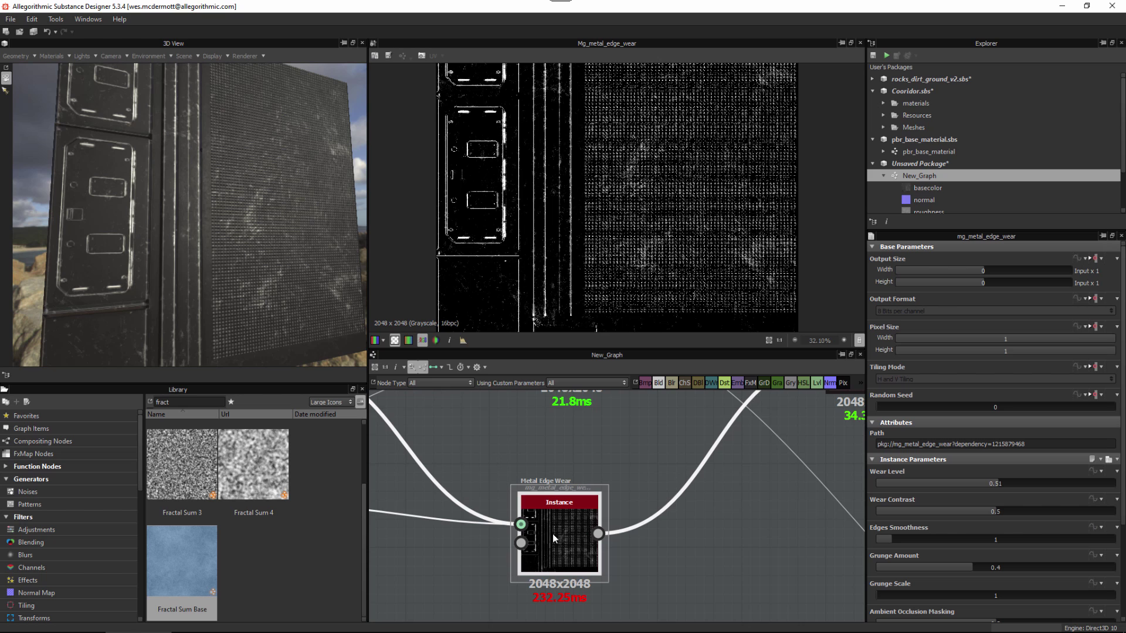
scroll(645, 525, down, 3)
middle_drag(539, 467, 647, 487)
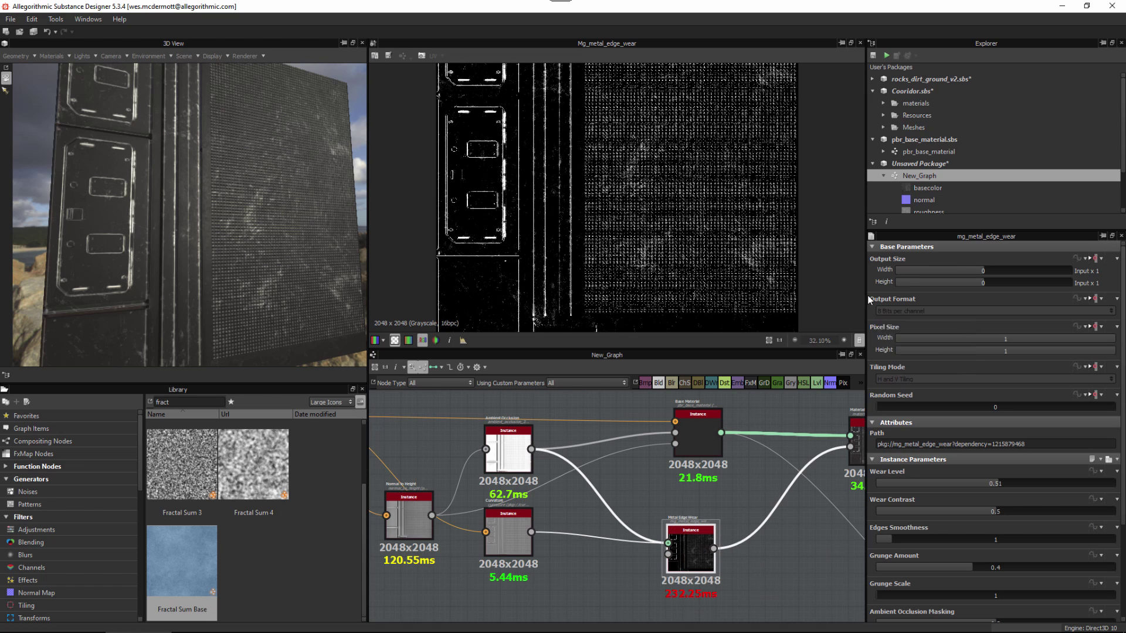
- Set Metal Edge Wear's output format to Absolute, 8 Bits per channel
click(1097, 299)
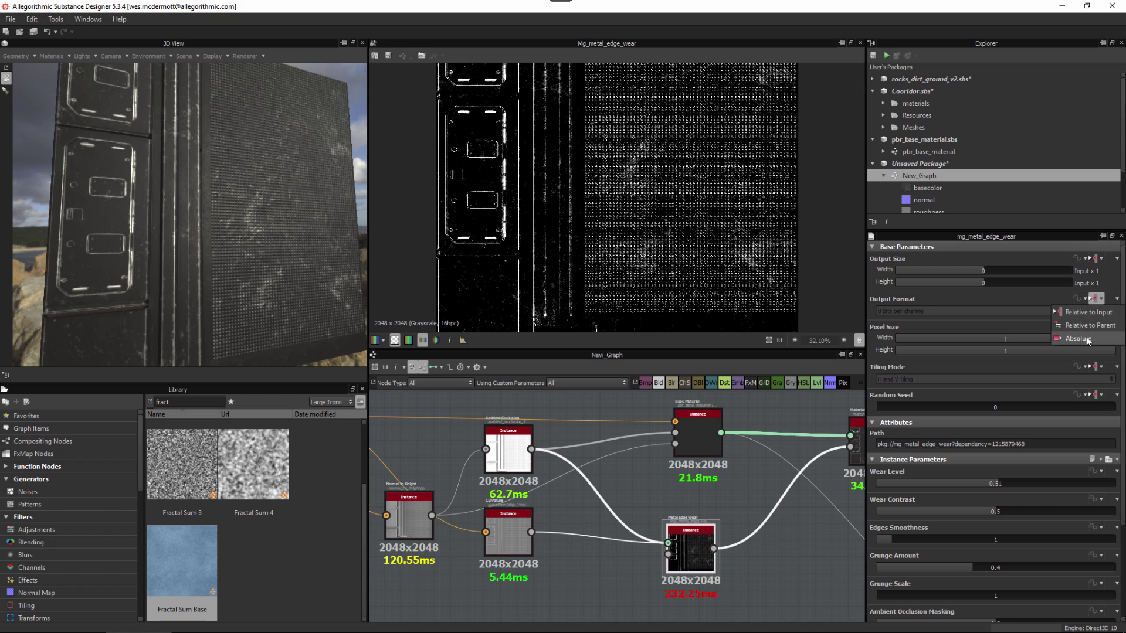
click(1086, 339)
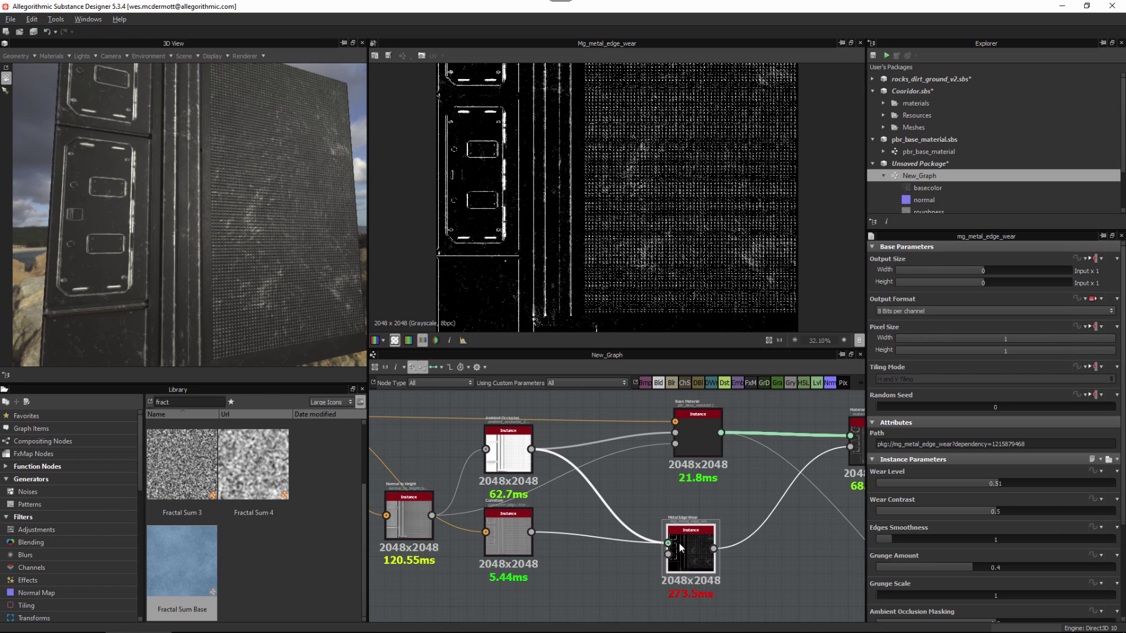
scroll(677, 543, up, 2)
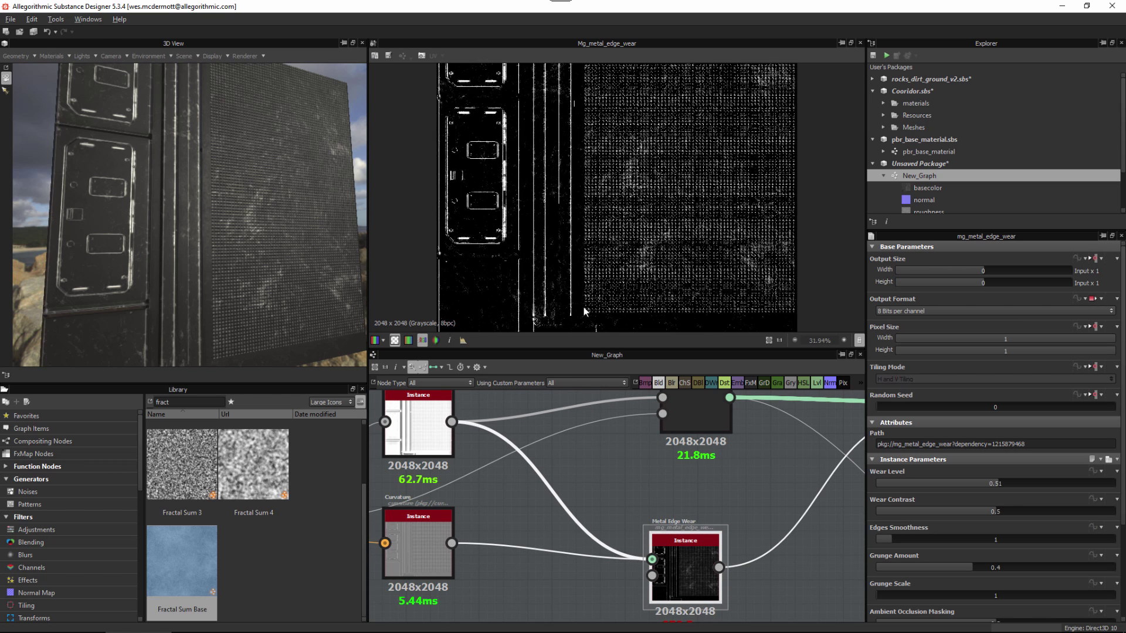
scroll(584, 308, down, 1)
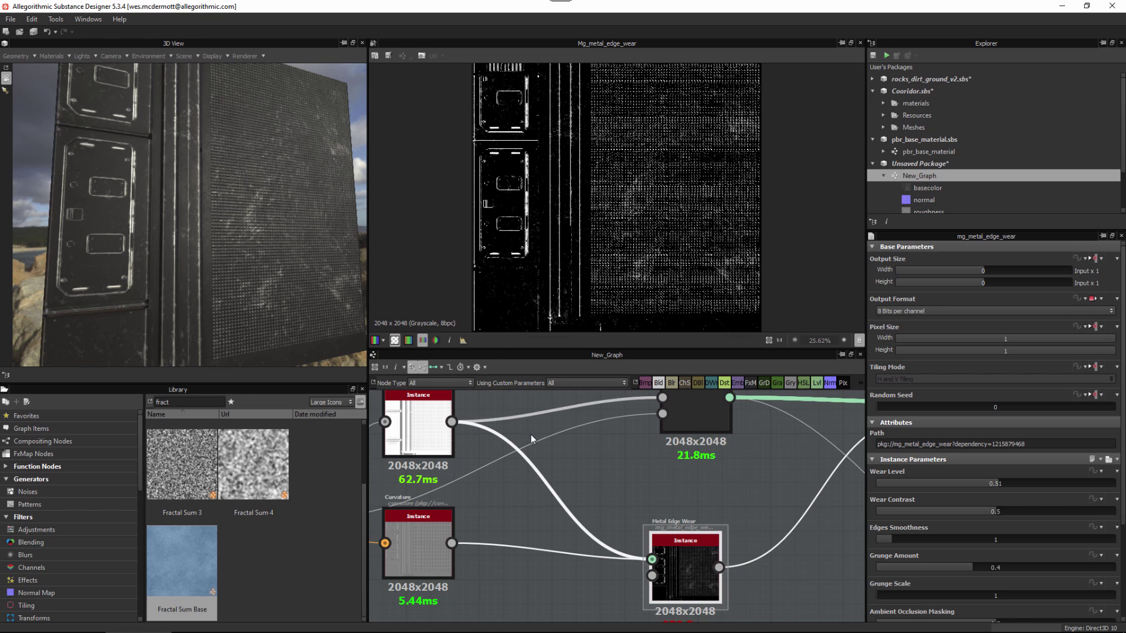
middle_drag(519, 508, 619, 511)
scroll(619, 511, down, 2)
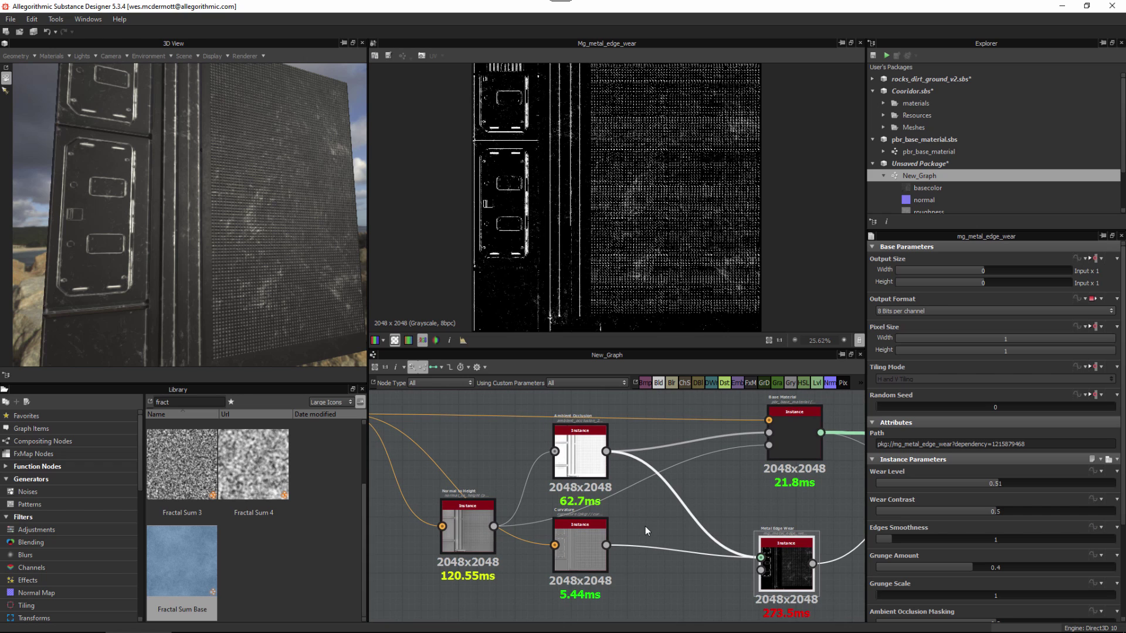
- Insert a Levels node between Curvature and Metal Edge Wear, then nudge it slightly left
double_click(575, 556)
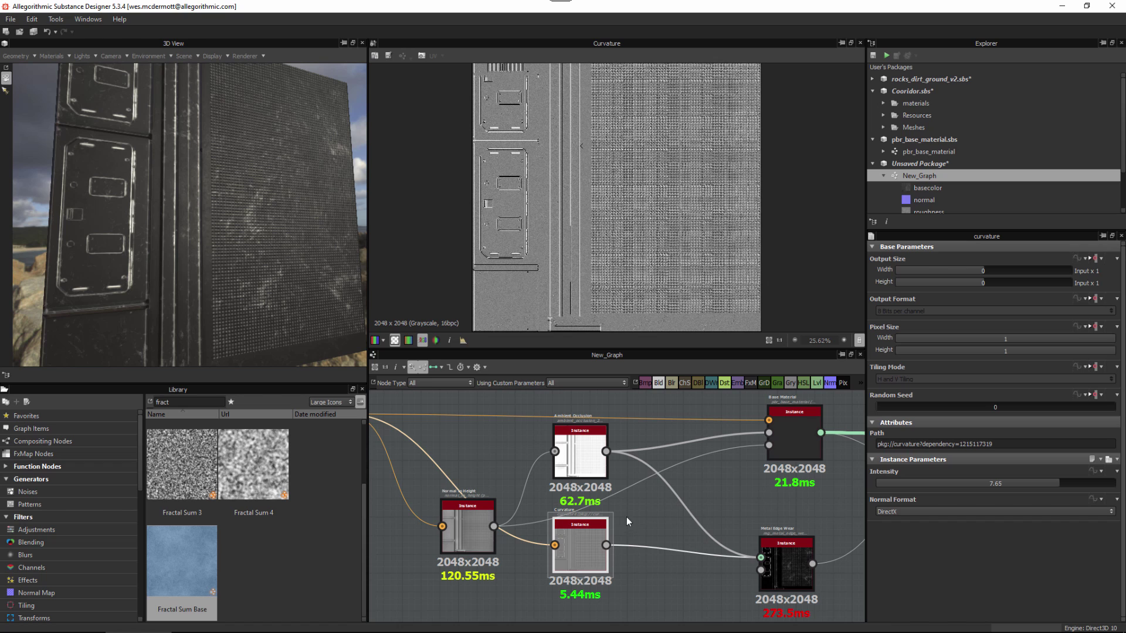
scroll(622, 562, up, 2)
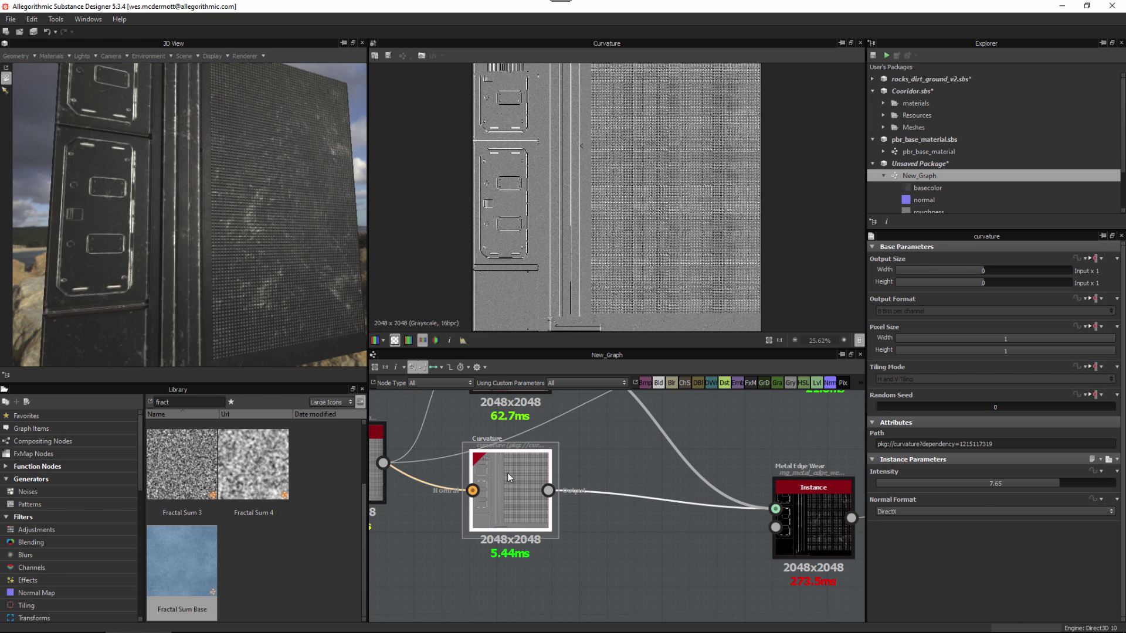
key(space)
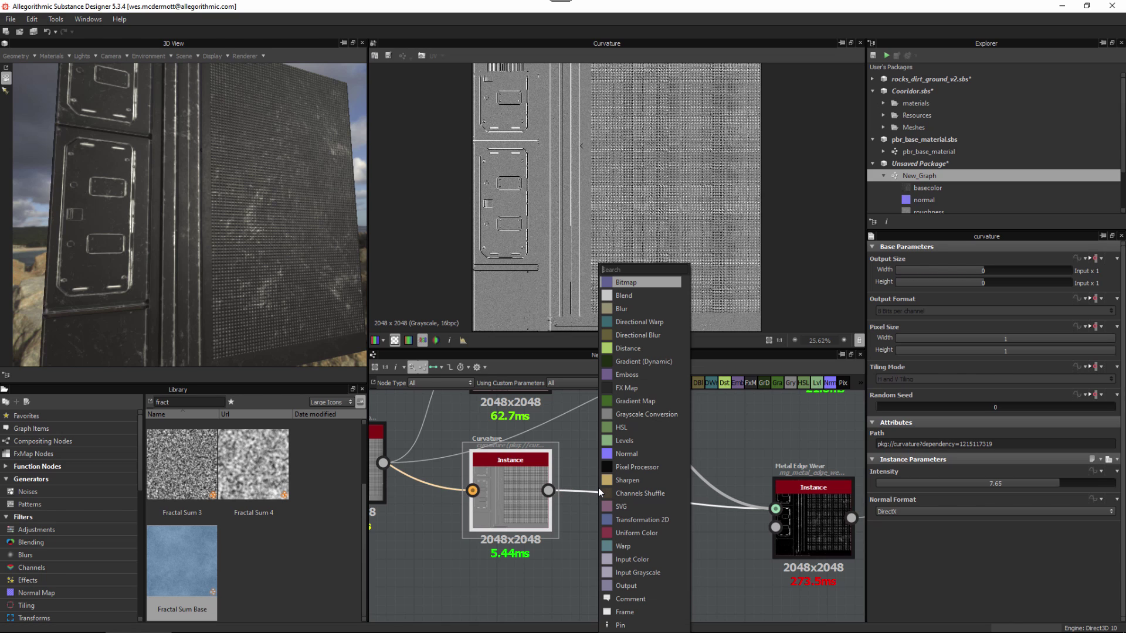
click(634, 444)
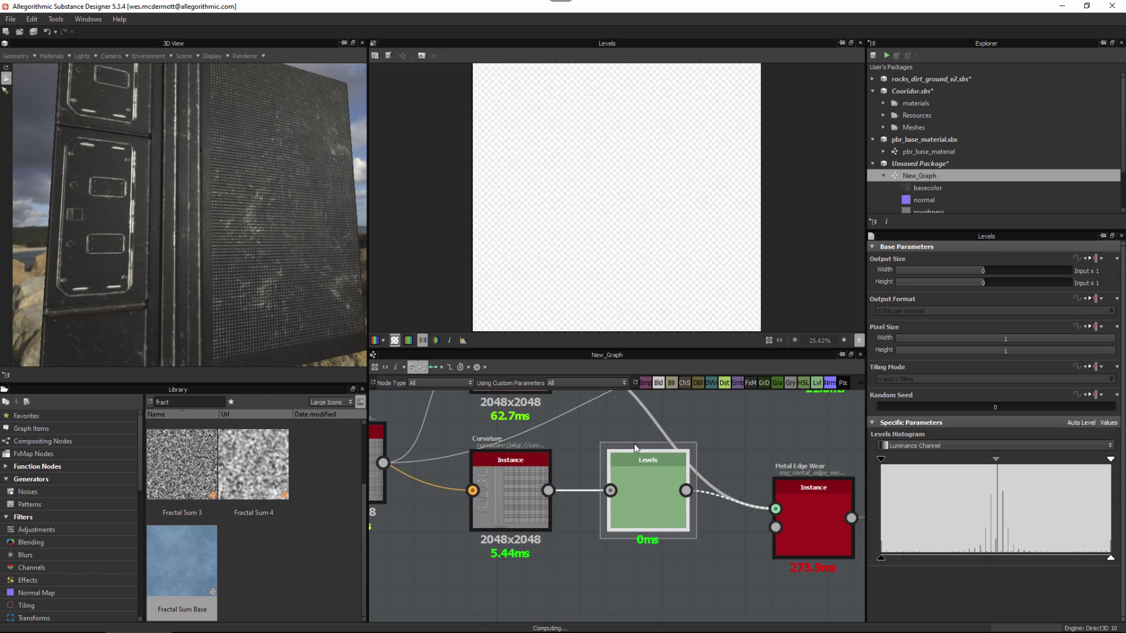
drag(636, 493, 610, 494)
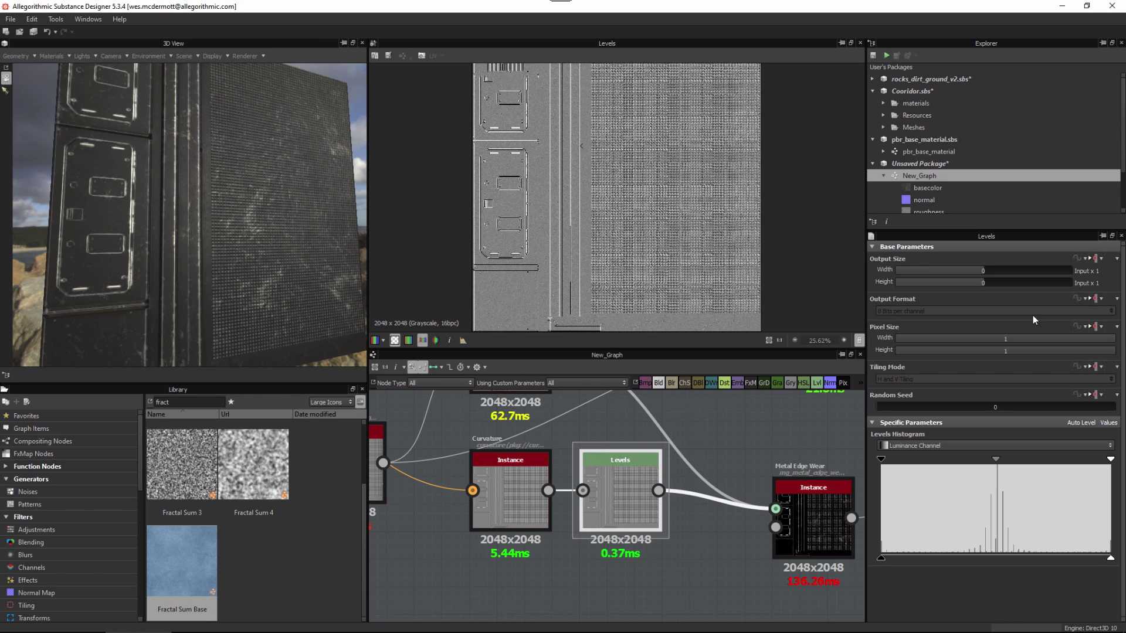
- Set the Levels node, then the whole New_Graph, to Absolute 8 bits per channel
click(1091, 300)
click(1075, 339)
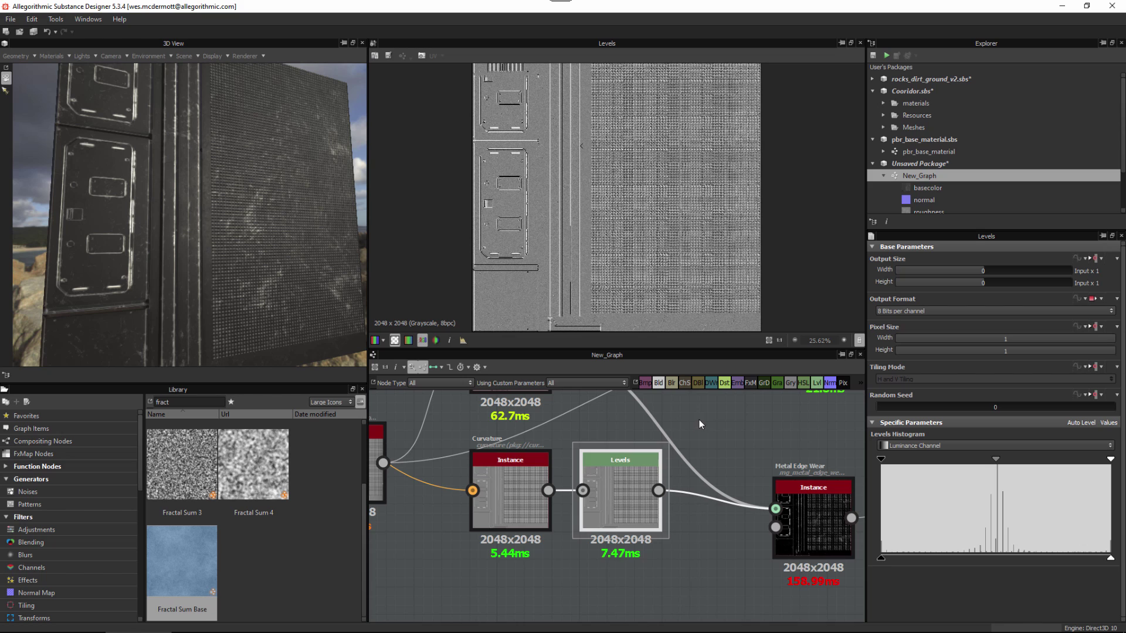
click(715, 418)
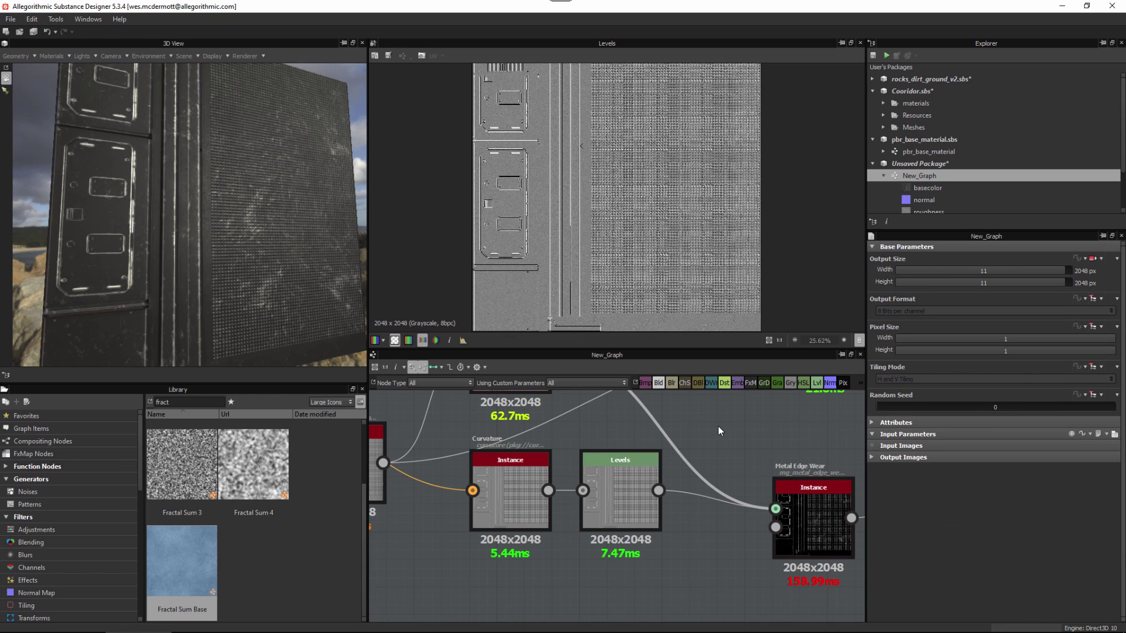
click(1094, 298)
click(1074, 327)
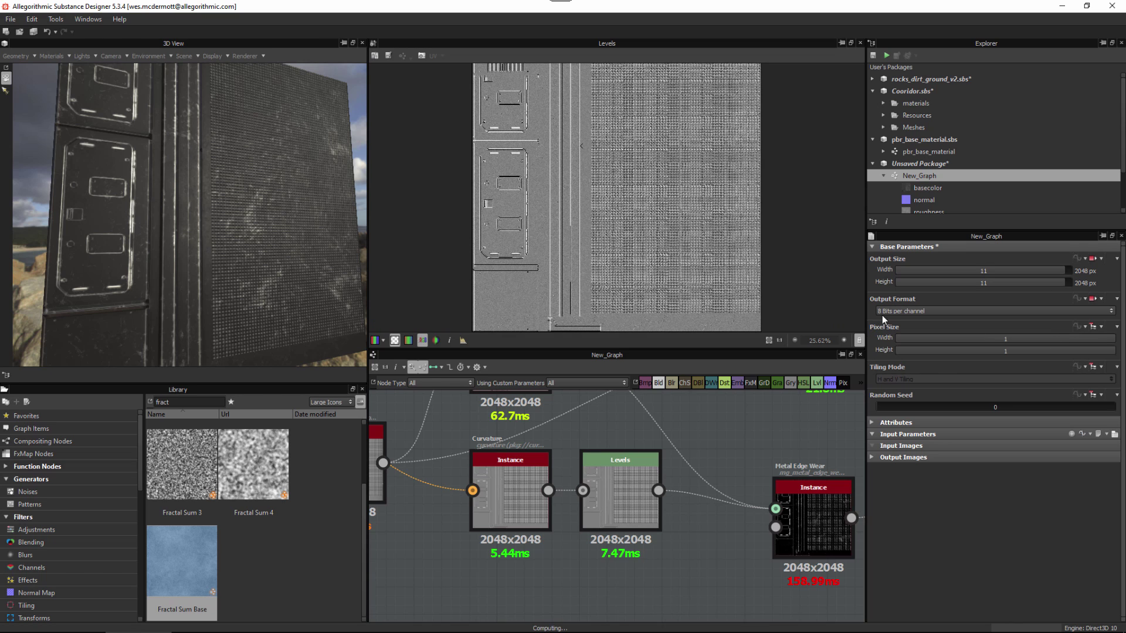
- Return the Levels node's Output Format to Relative to Parent
click(606, 480)
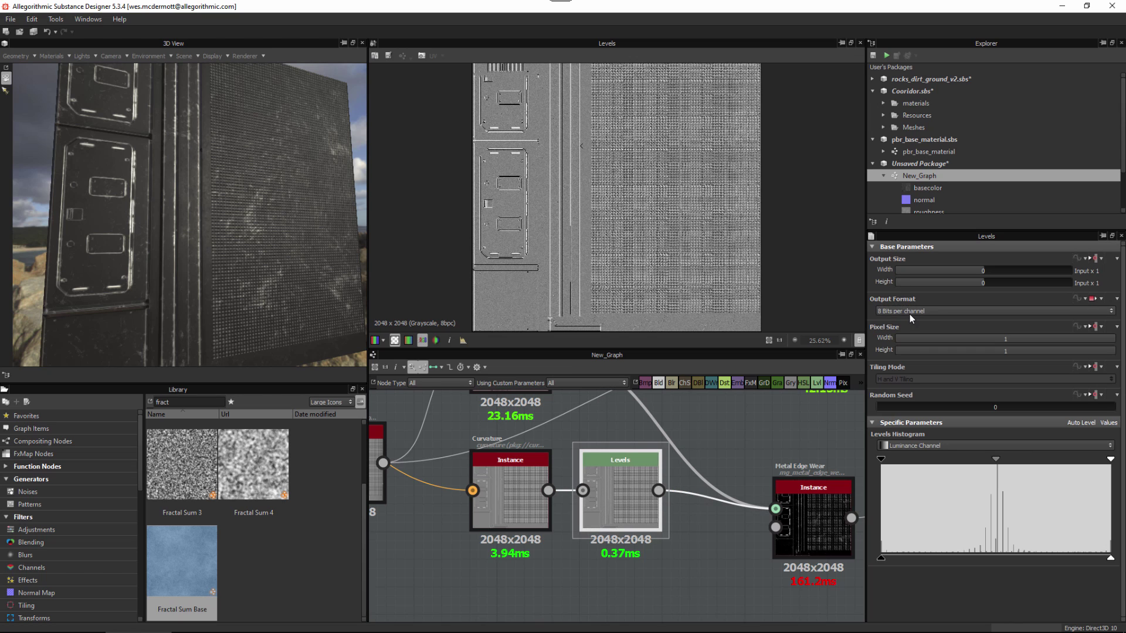
click(1102, 302)
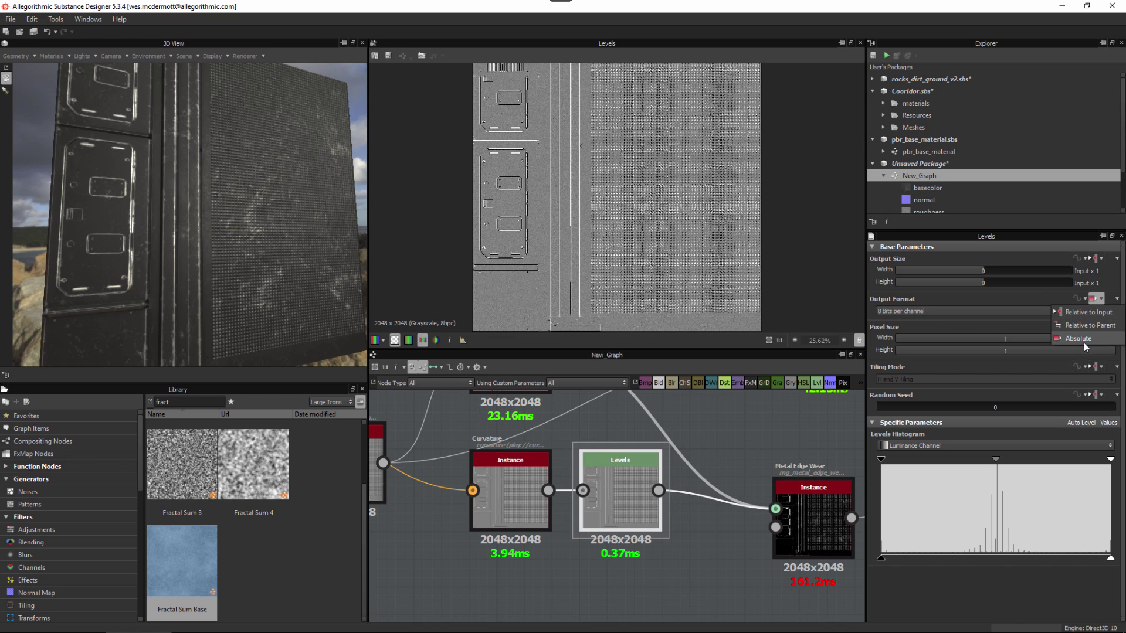
click(1082, 327)
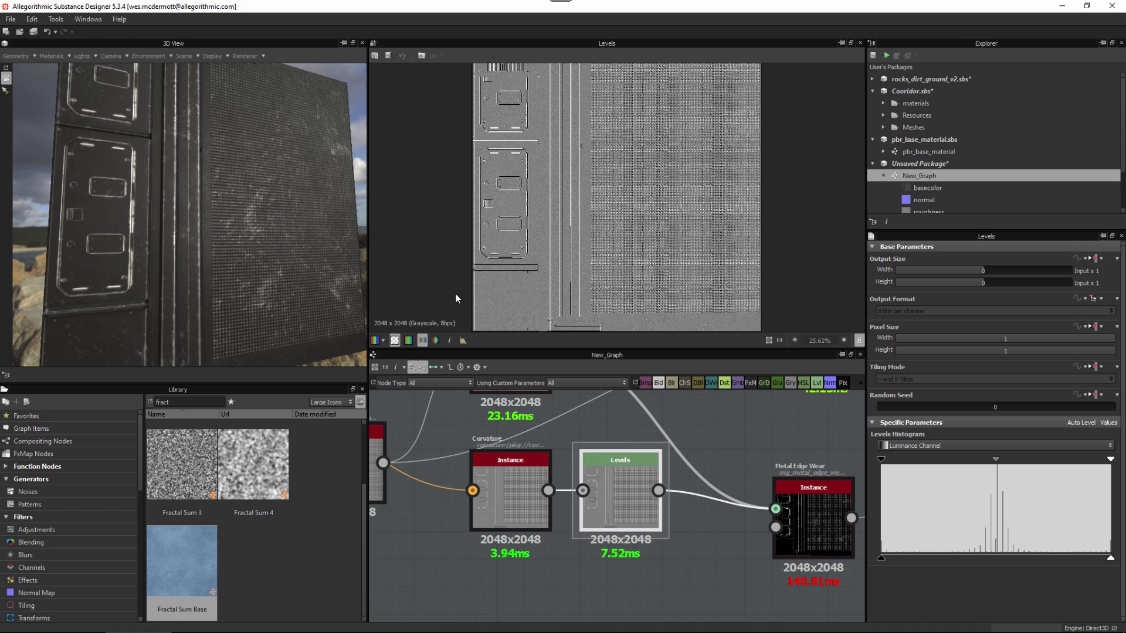
- Preview the Curvature and then the Levels node outputs in the 2D view
click(505, 484)
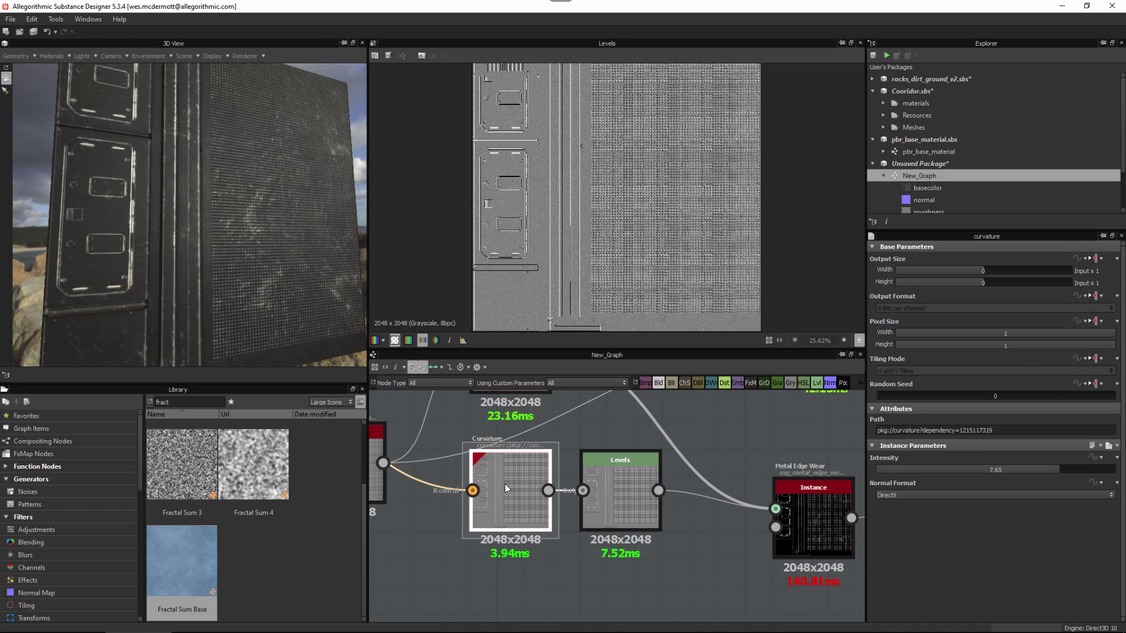
double_click(505, 484)
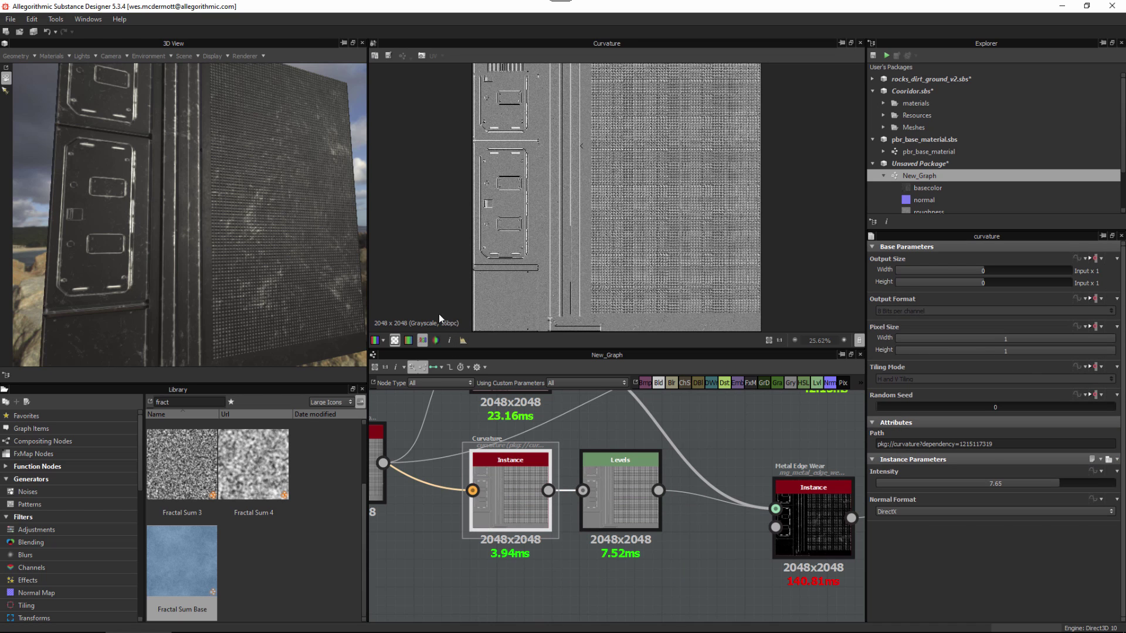
double_click(614, 482)
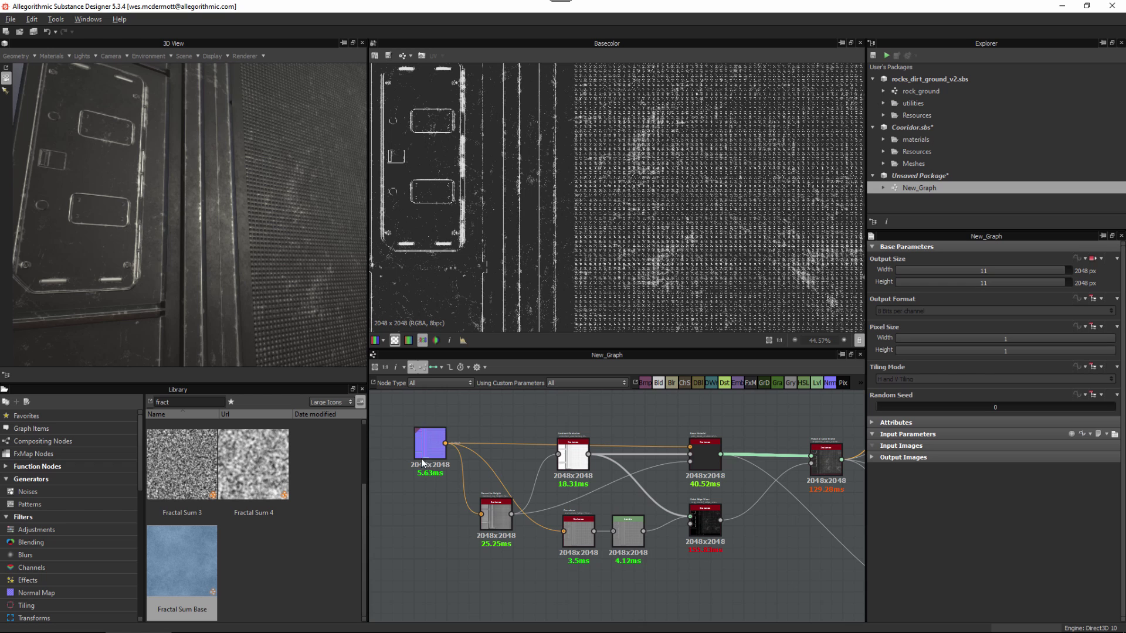
- Preview Bitmap, Ambient Occlusion and Curvature outputs, ending on the HallwayFloorNormals normal map
double_click(429, 444)
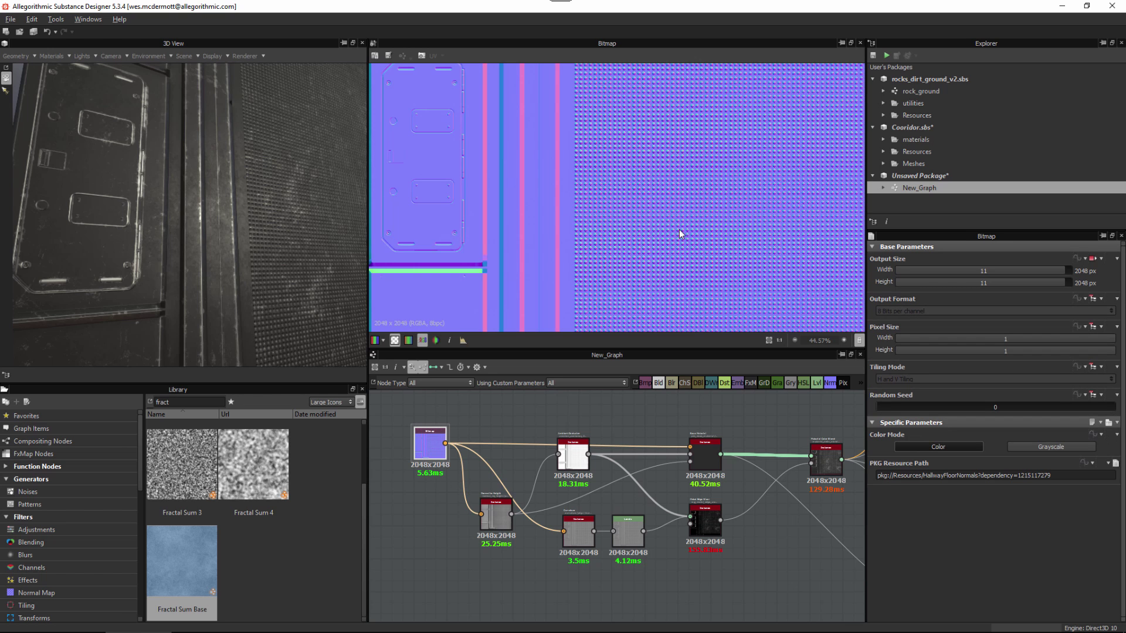
scroll(609, 199, down, 3)
middle_drag(515, 470, 529, 498)
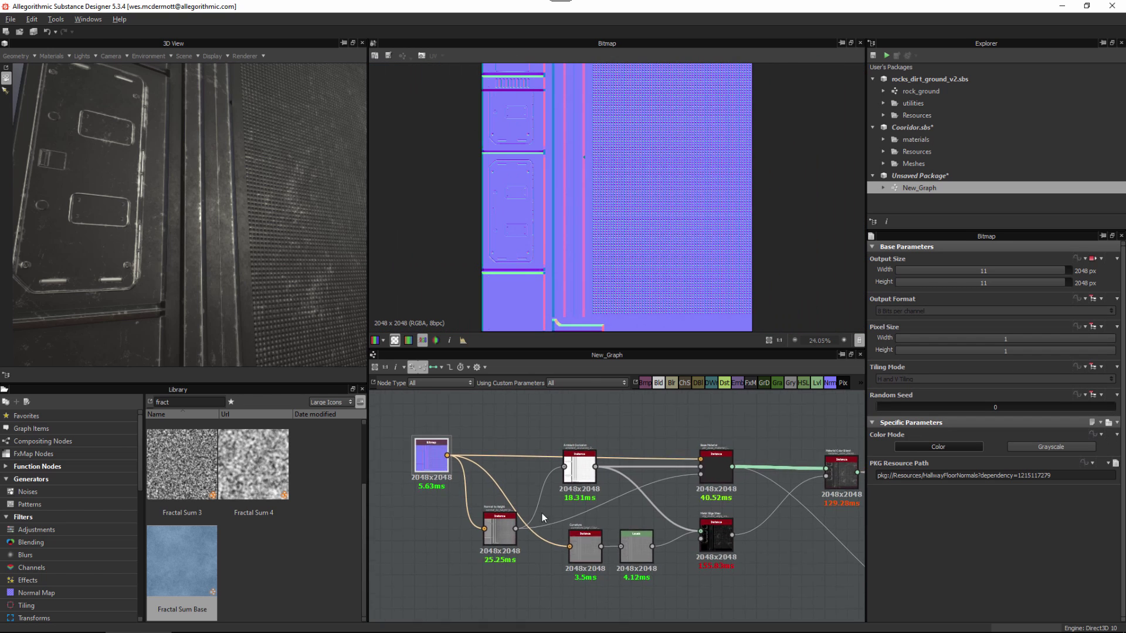
scroll(528, 498, up, 3)
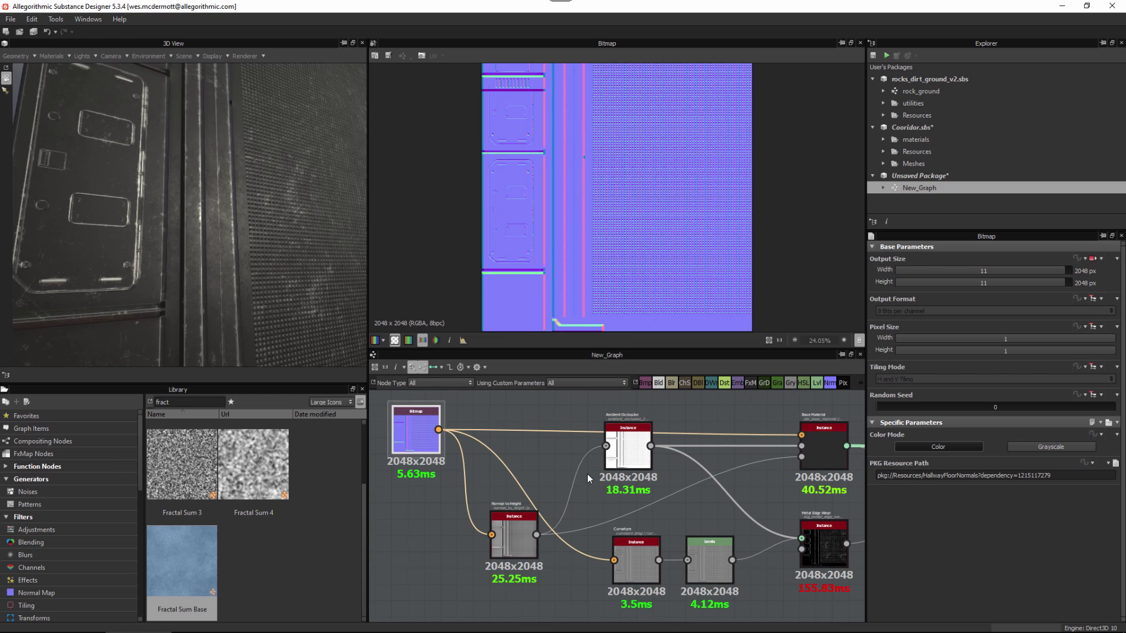
double_click(635, 443)
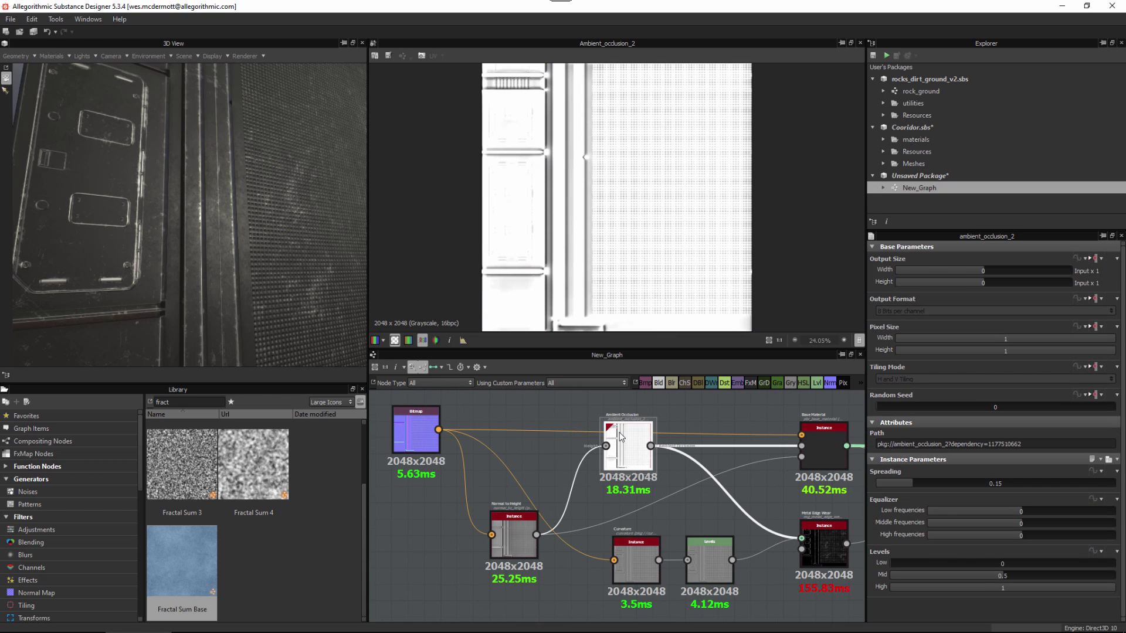
double_click(637, 554)
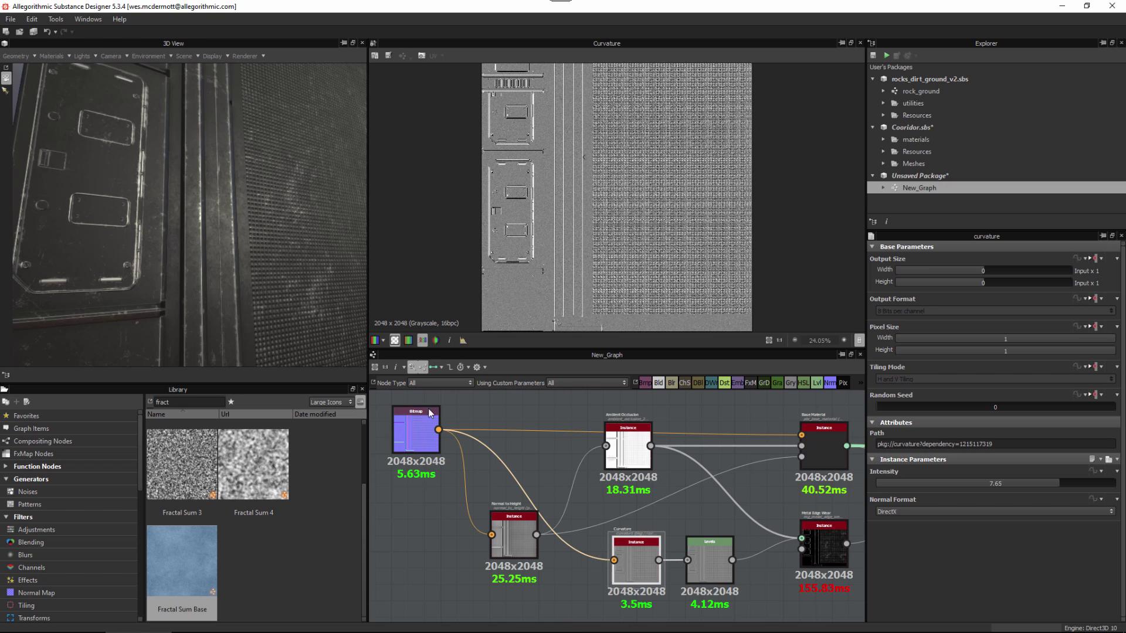
double_click(417, 434)
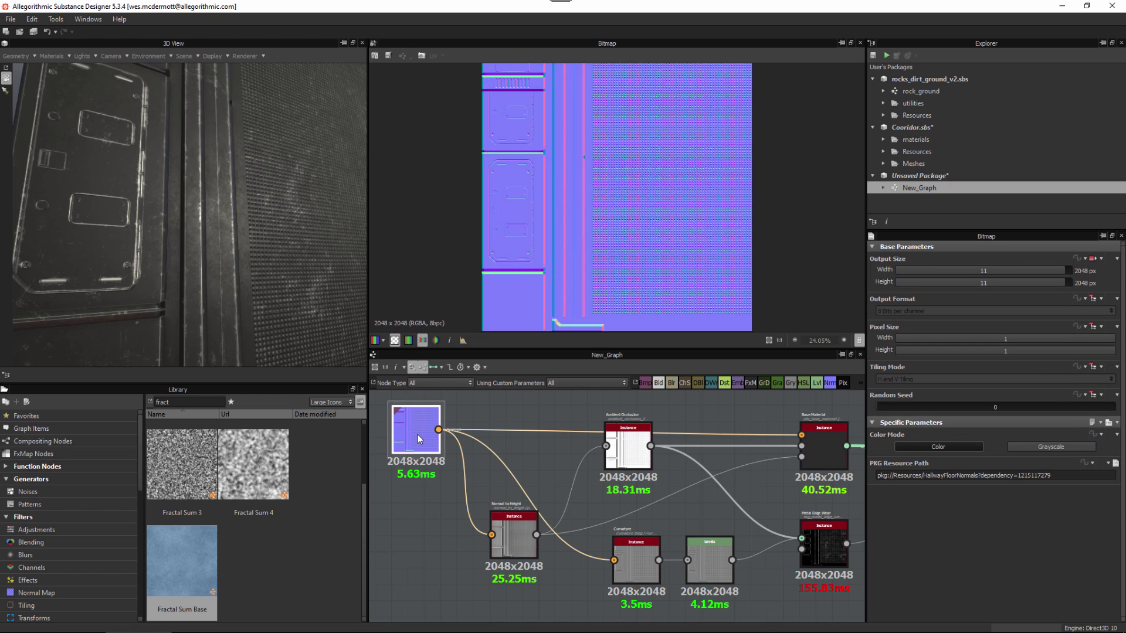